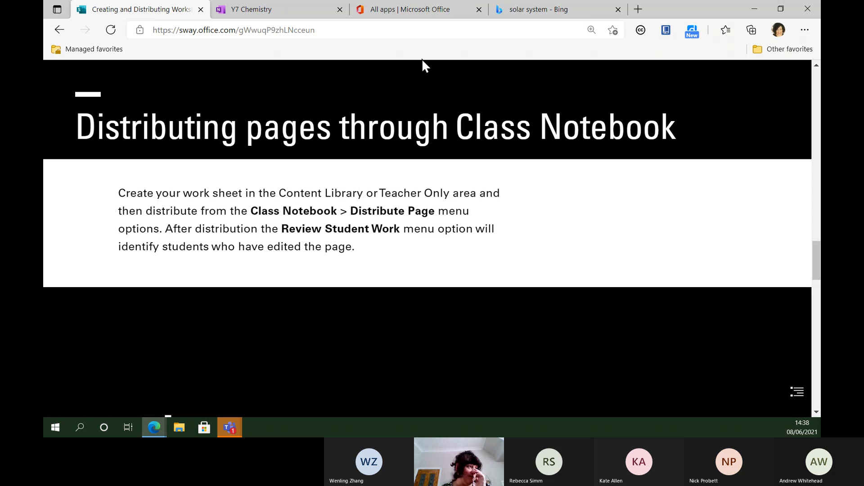
Step: Switch to the Y7 Chemistry notebook in OneNote
click(290, 17)
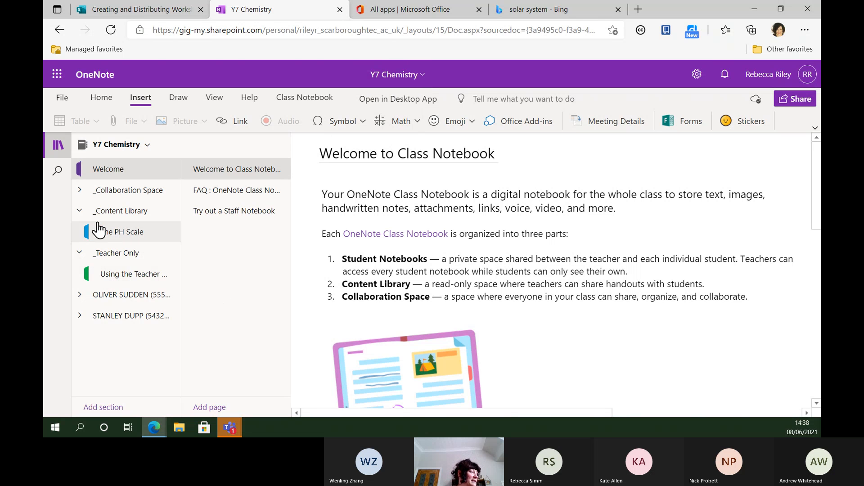
Step: Collapse _Teacher Only and leave _Content Library expanded so The PH Scale is listed
click(79, 211)
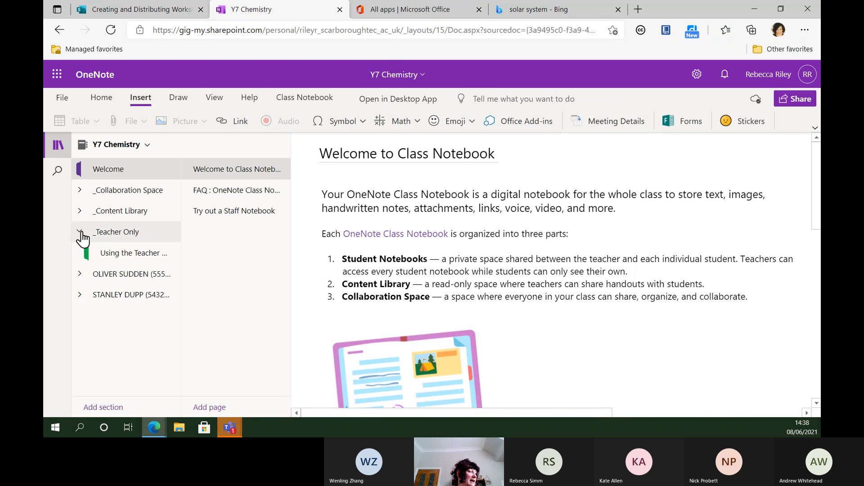
click(80, 233)
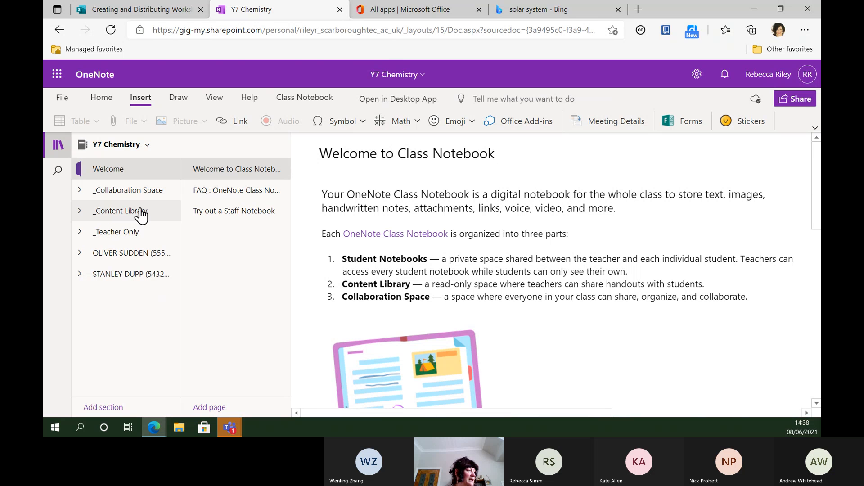
click(113, 212)
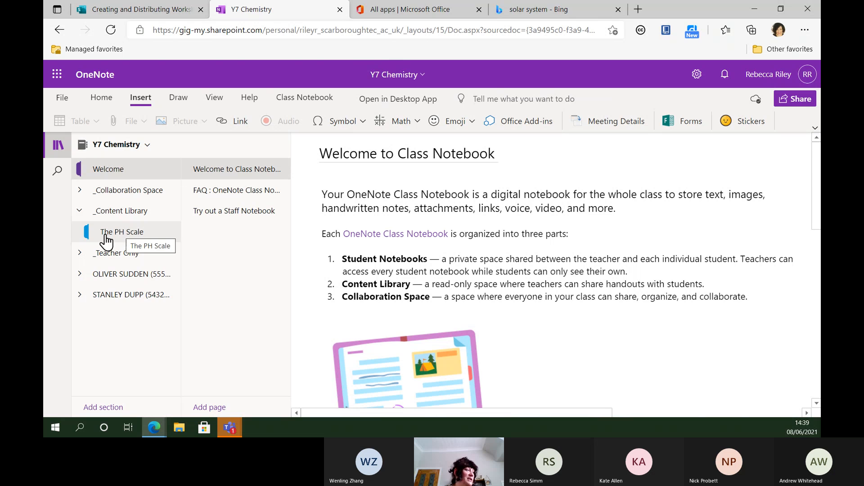
click(80, 212)
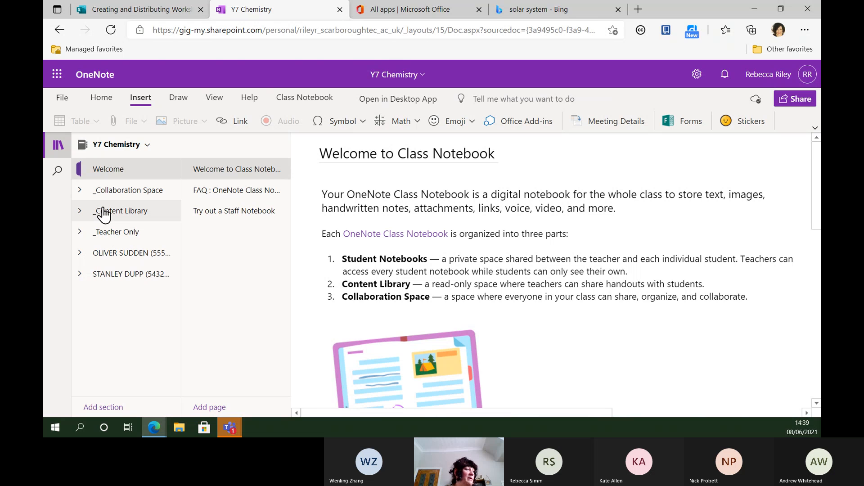
click(104, 212)
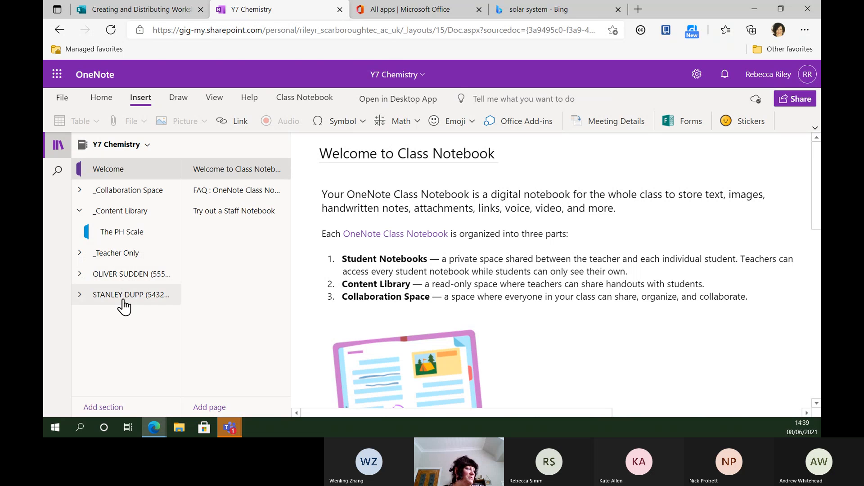
Step: Expand the first student's sections, then open The PH Scale section in _Content Library
click(101, 275)
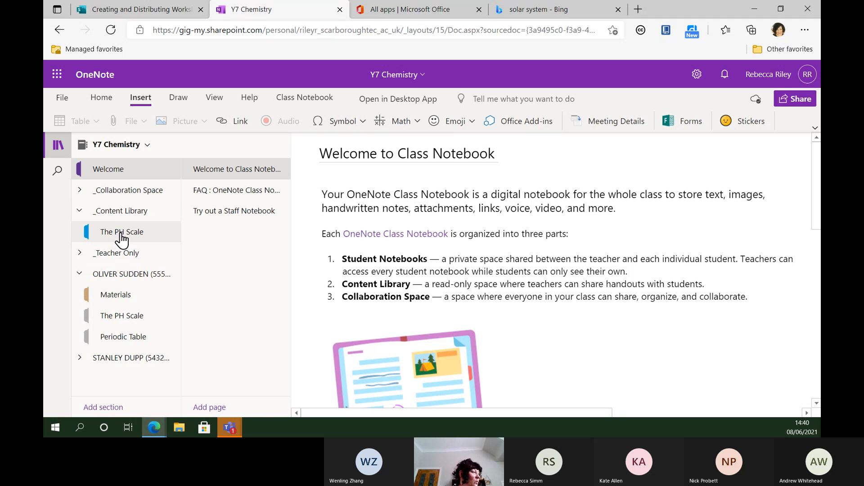
click(119, 216)
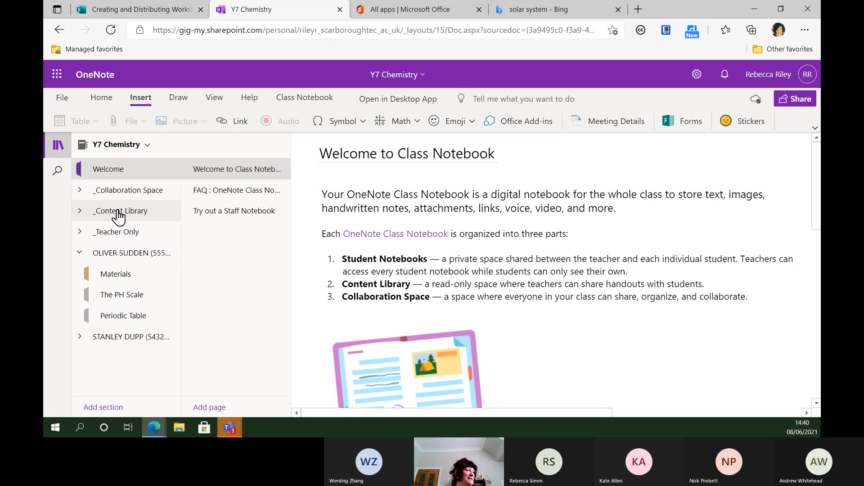
click(119, 217)
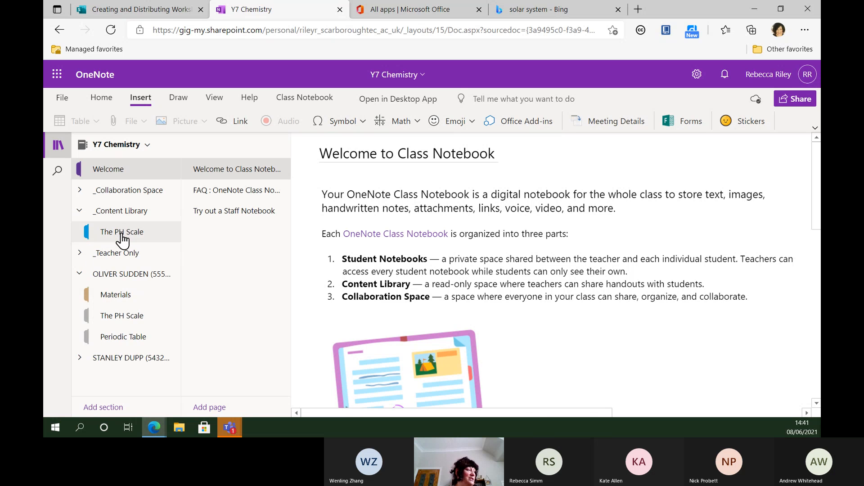
click(121, 234)
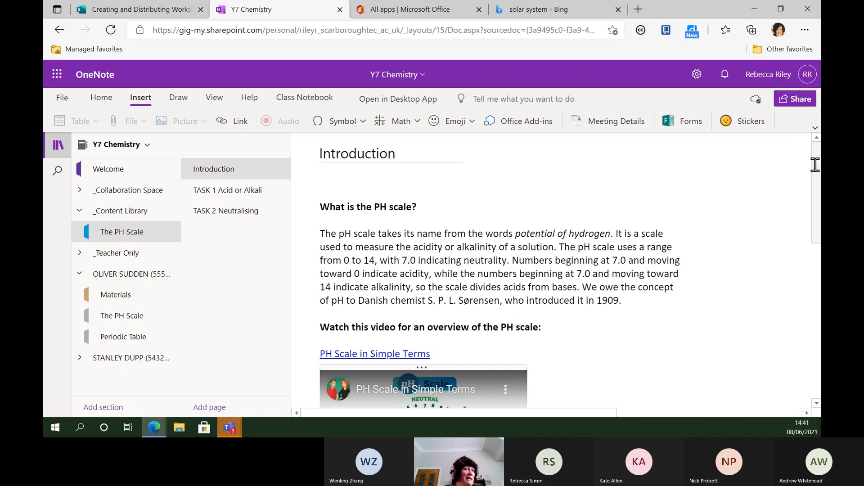
Step: Read through the Introduction page, then open the TASK 1 Acid or Alkali page
scroll(814, 169, down, 1)
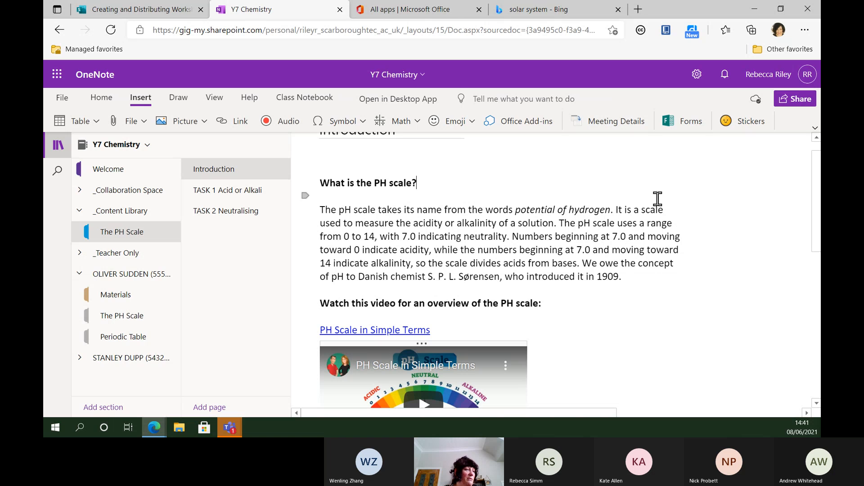
scroll(441, 288, down, 3)
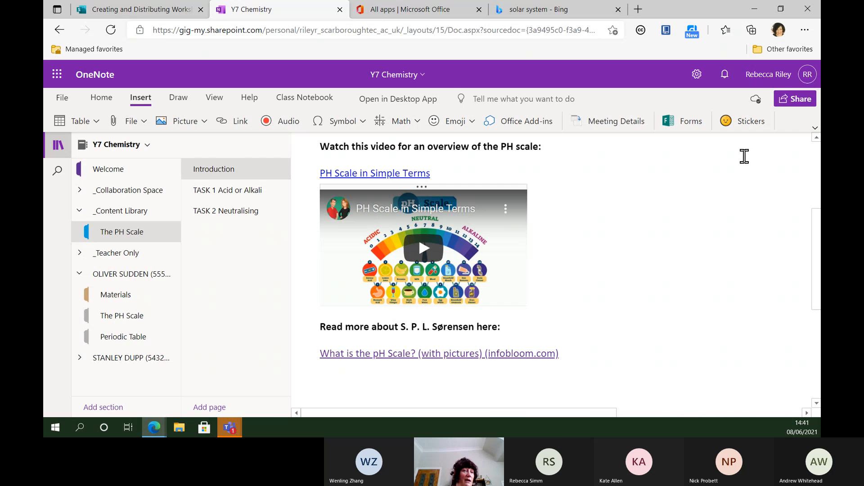
drag(816, 214, 816, 277)
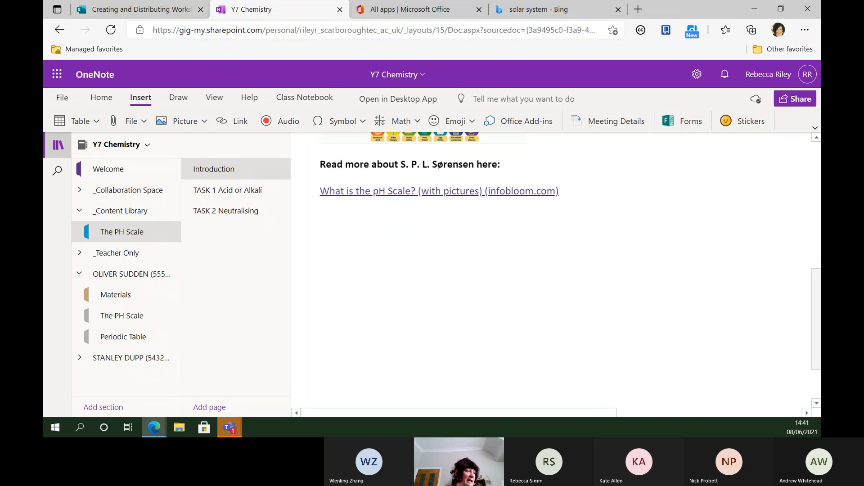
scroll(794, 252, up, 1)
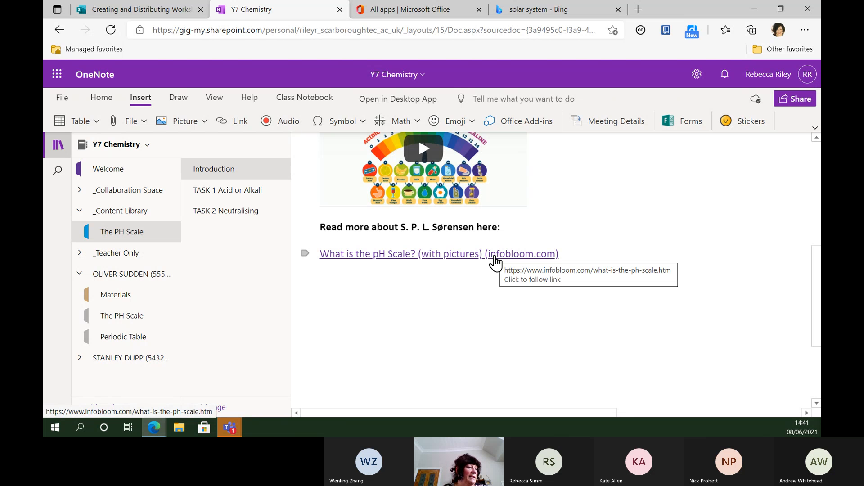
click(240, 191)
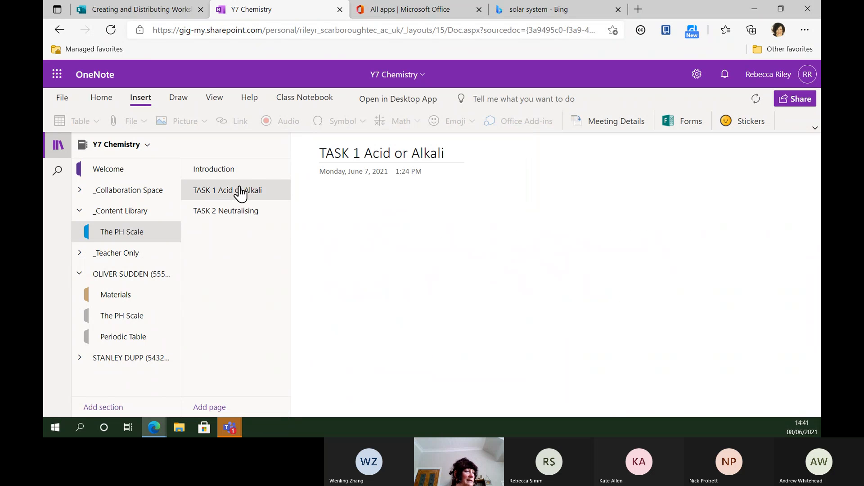
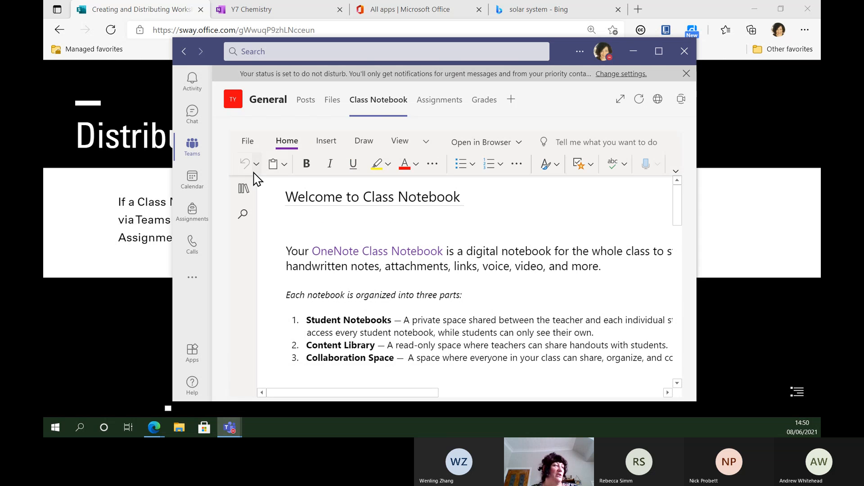
Step: Leave the class notebook and show the General channel's Assignments list
click(243, 189)
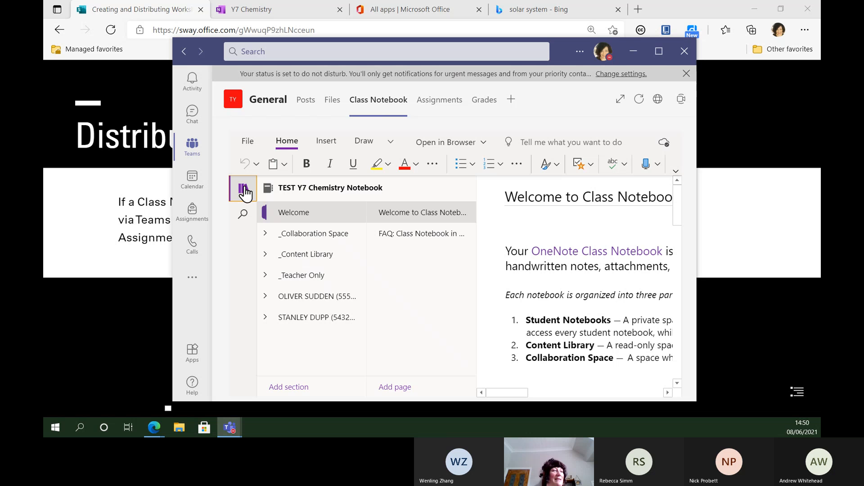
click(440, 108)
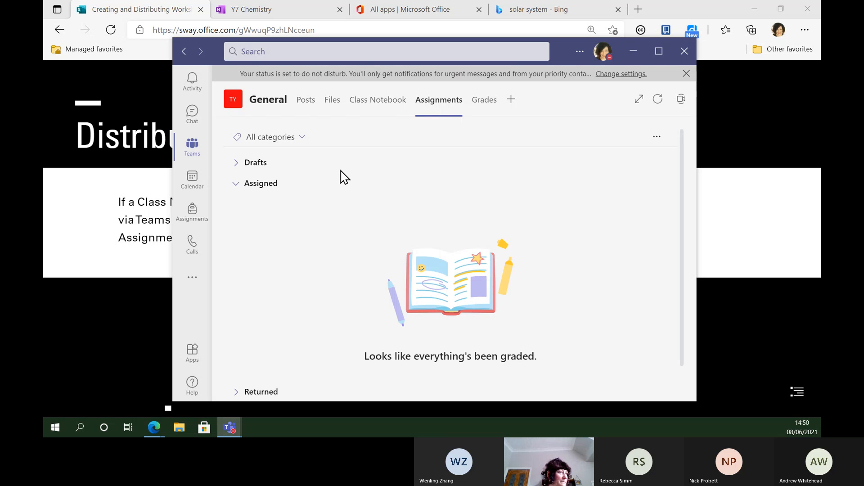
Step: Start a new regular assignment from Create > Assignment
drag(679, 155, 688, 218)
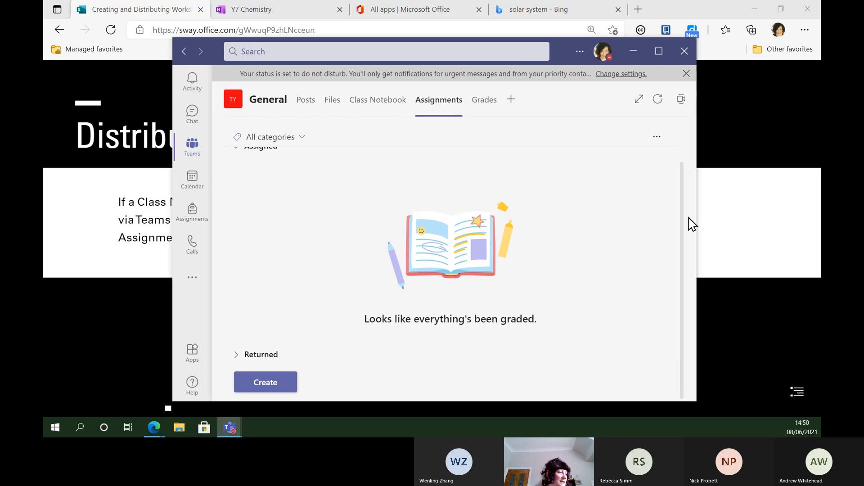
click(263, 389)
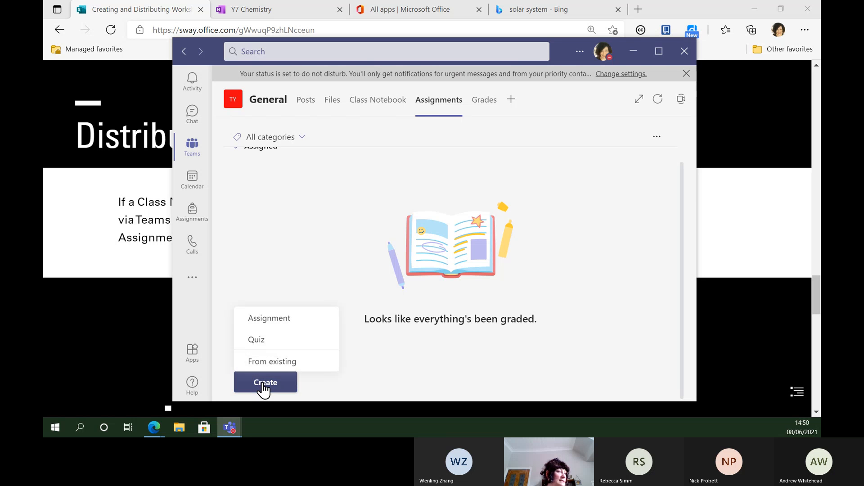
click(273, 321)
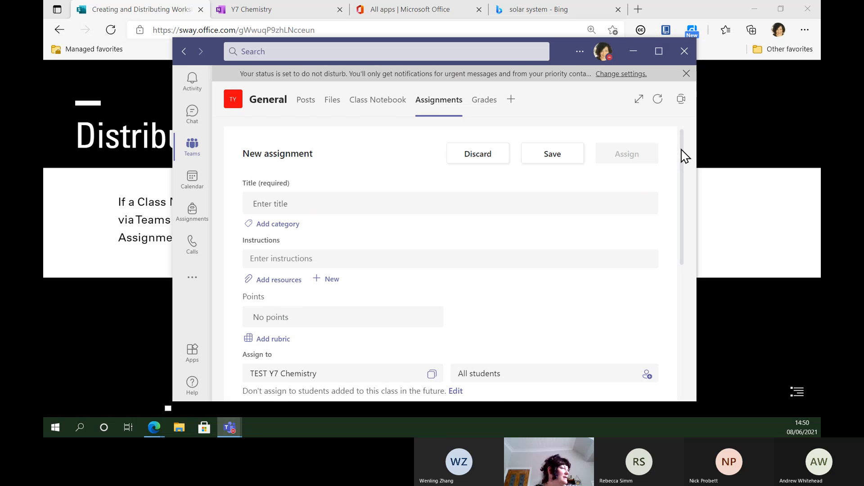
Step: Title the assignment 'PH' and bring up the Add resources picker
scroll(685, 156, down, 1)
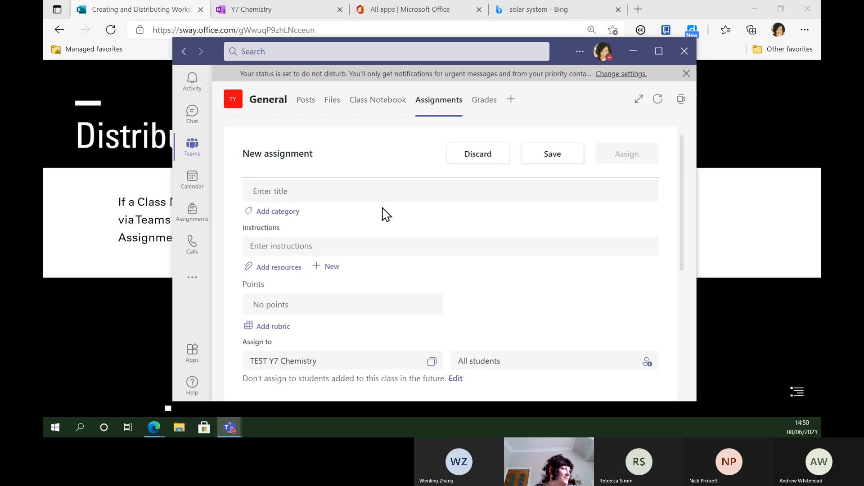
click(468, 186)
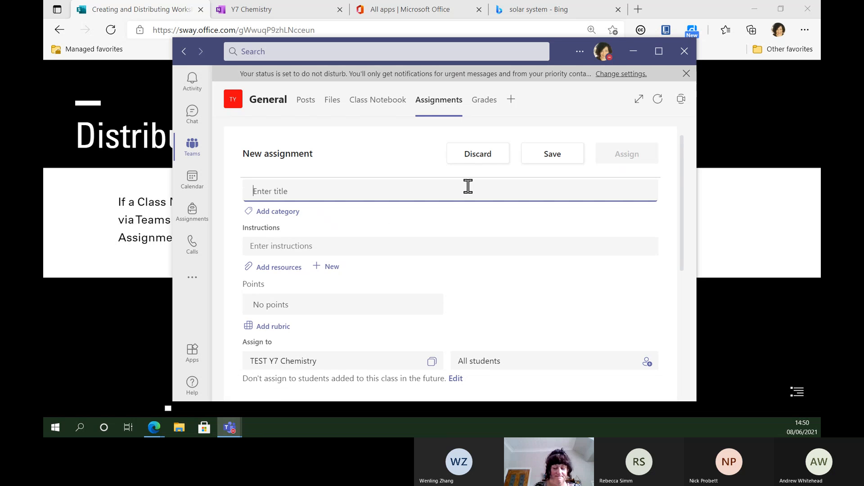
text(PH)
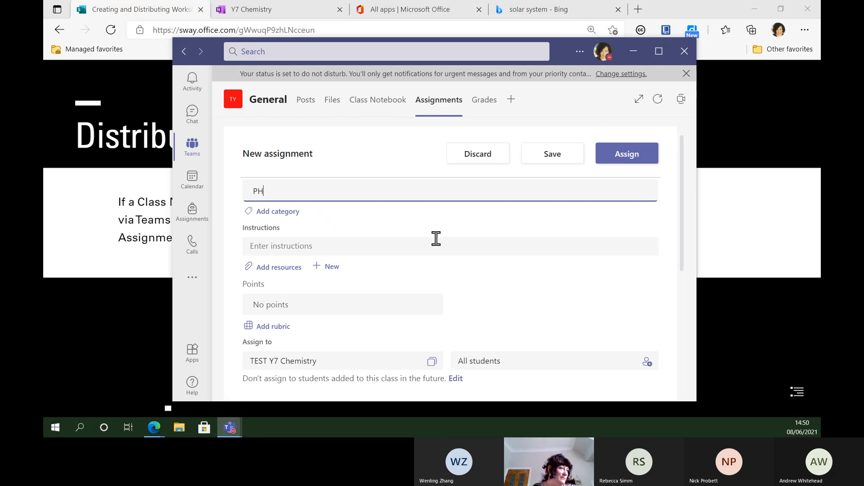
drag(680, 184, 681, 205)
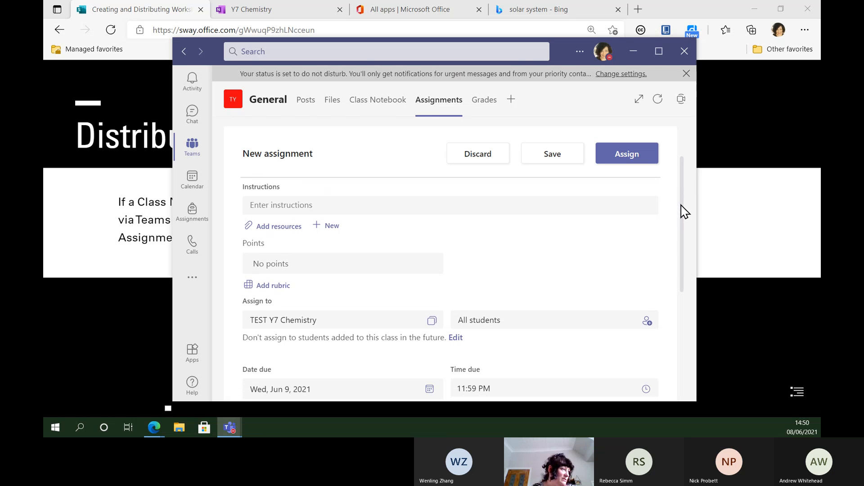
click(274, 228)
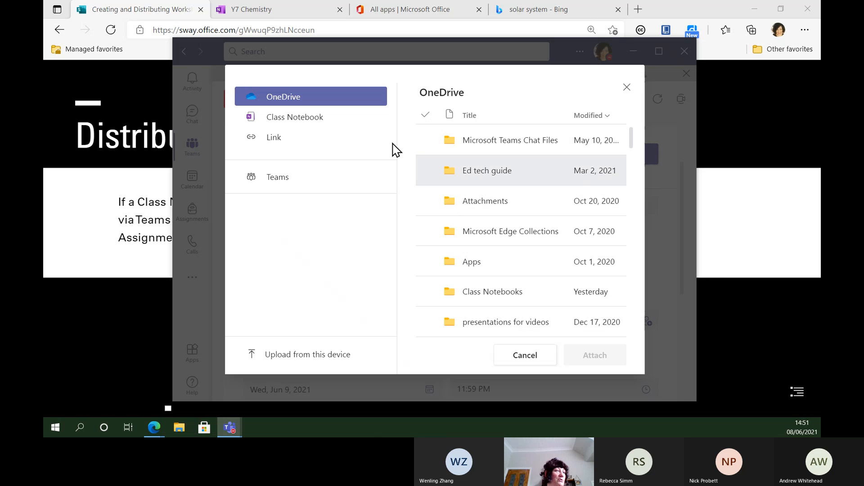
Step: Attach the _Content Library page 'TASK 1 Acid or Alkali', copied into students' Homework sections
click(294, 121)
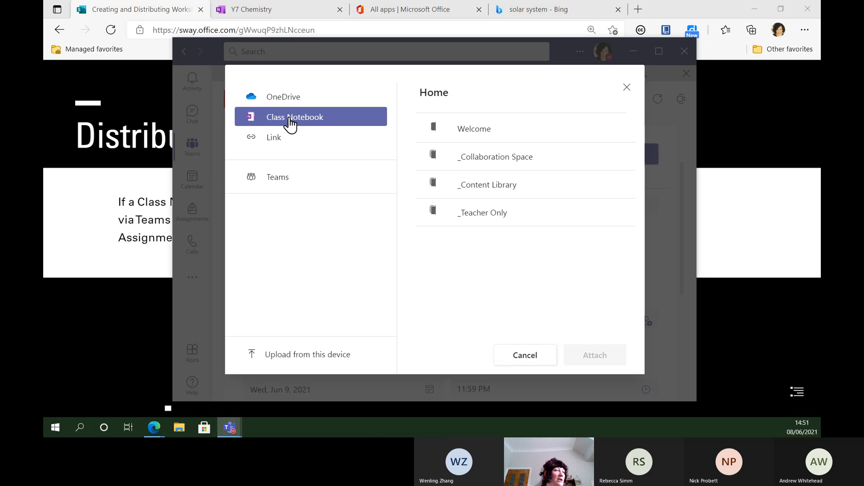
click(468, 166)
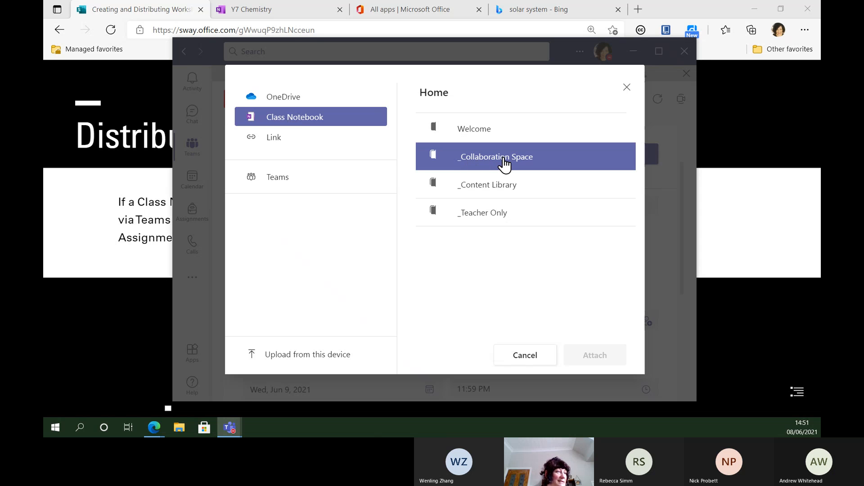
click(504, 185)
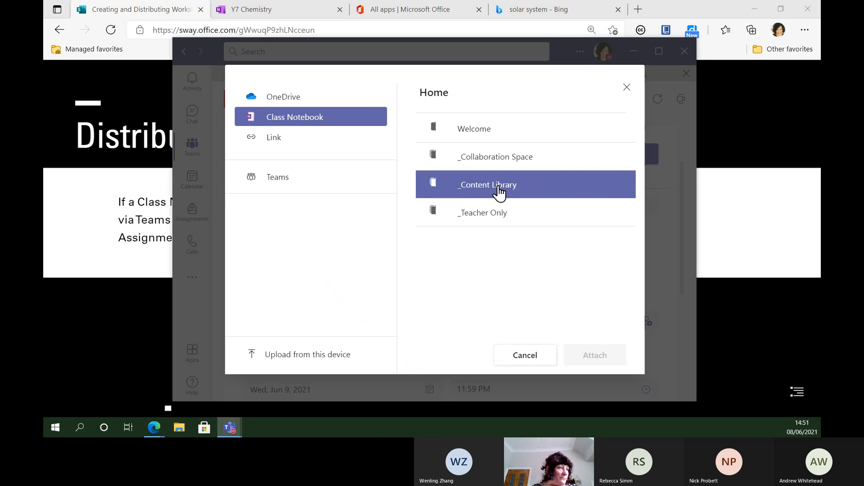
double_click(498, 191)
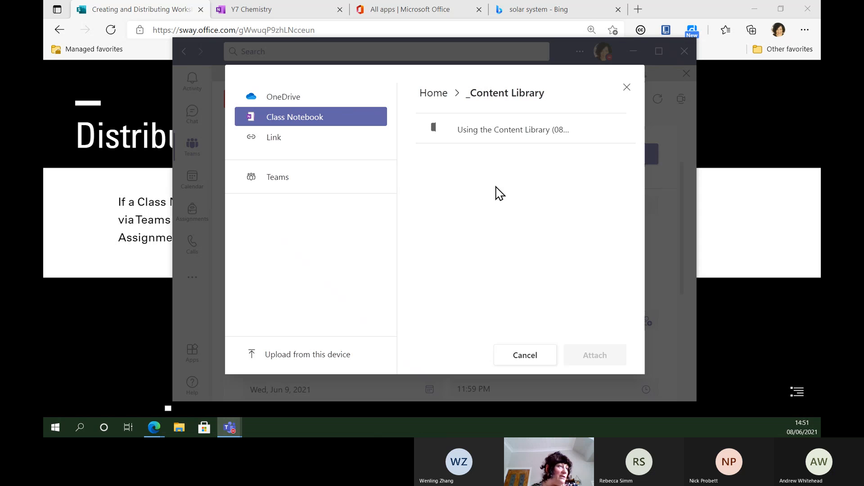
click(476, 135)
double_click(476, 135)
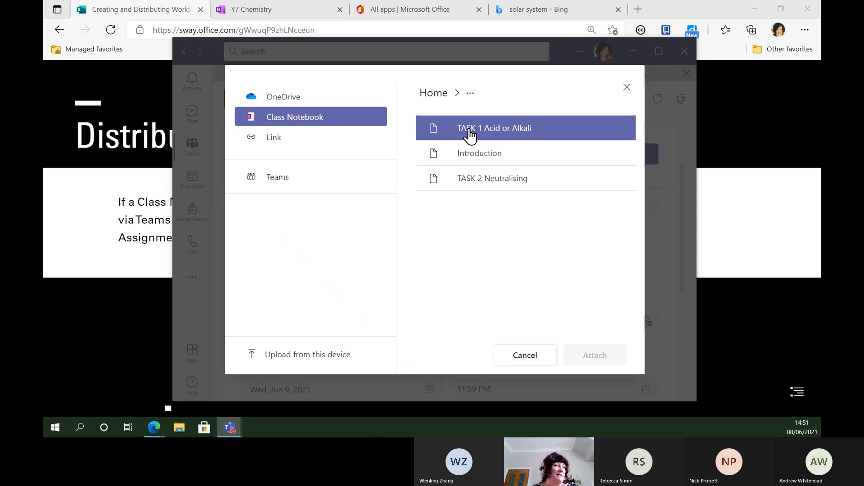
click(470, 135)
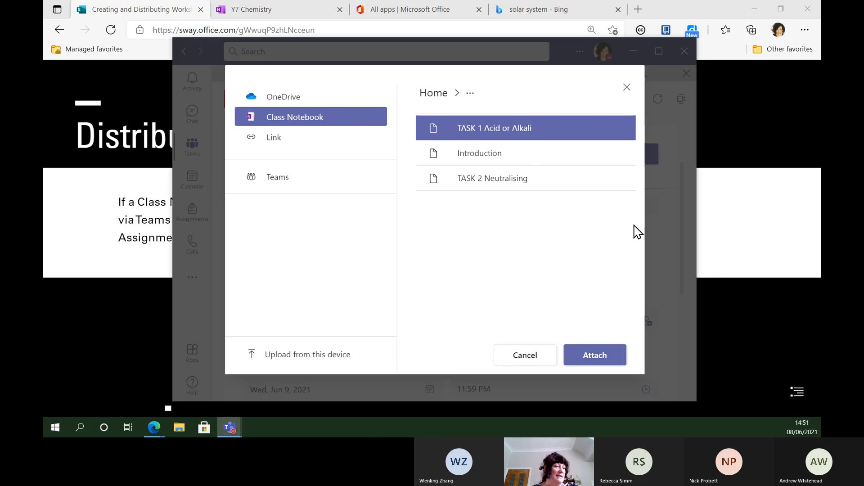
click(597, 359)
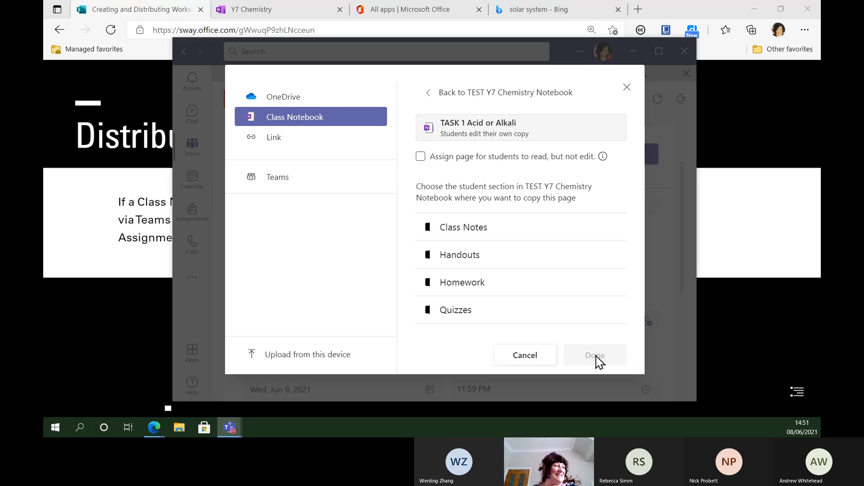
click(493, 287)
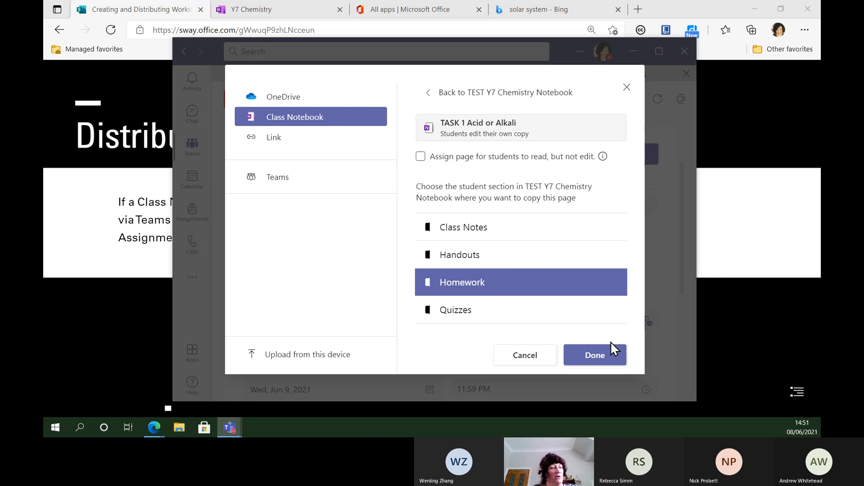
click(596, 356)
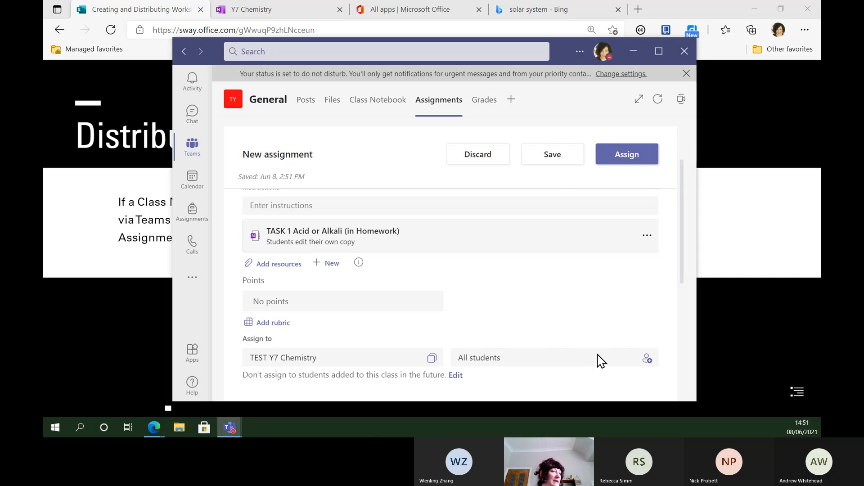
Step: Assign PH to the class and open its details under Assigned
click(641, 154)
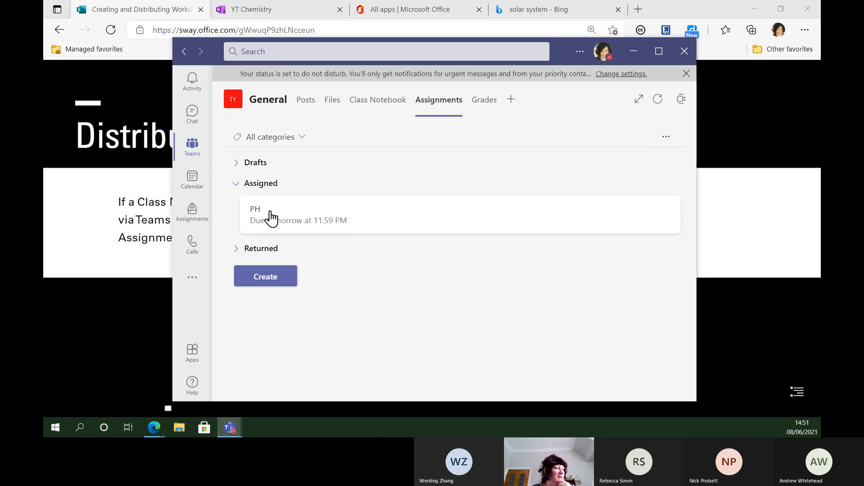
click(256, 215)
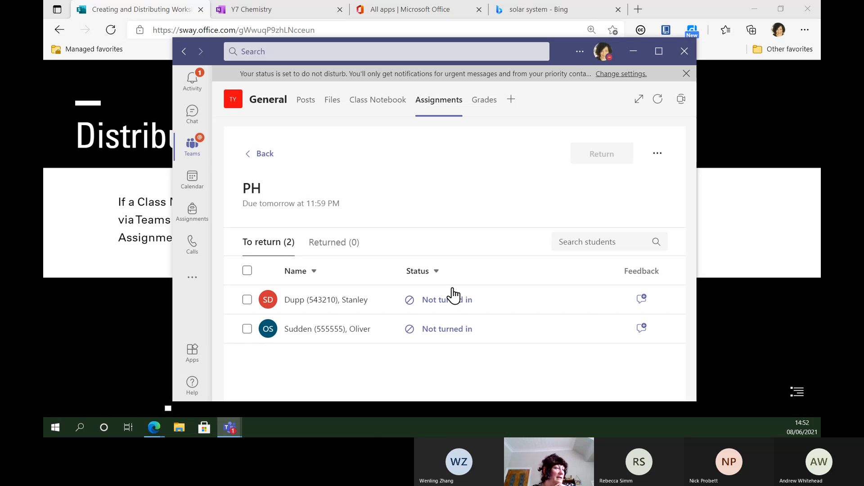
Step: Look through one student's TASK 1 Acid or Alkali copy, then return to the Sway presentation in Edge
click(447, 307)
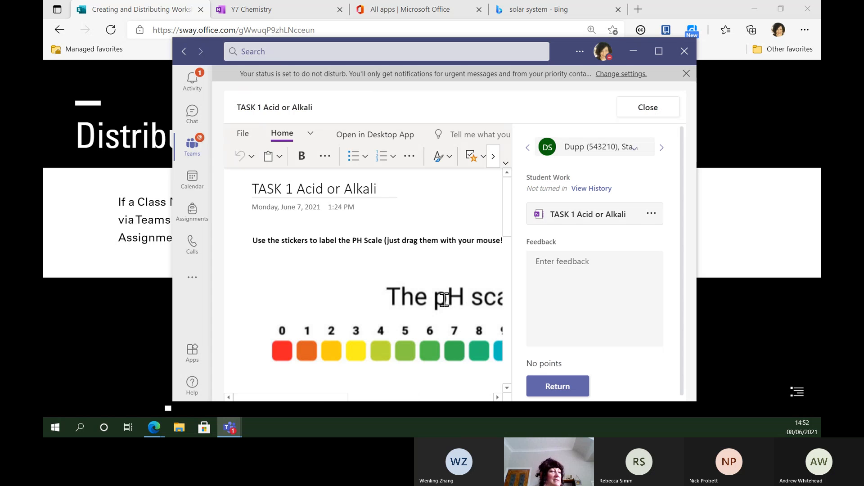
scroll(507, 194, down, 3)
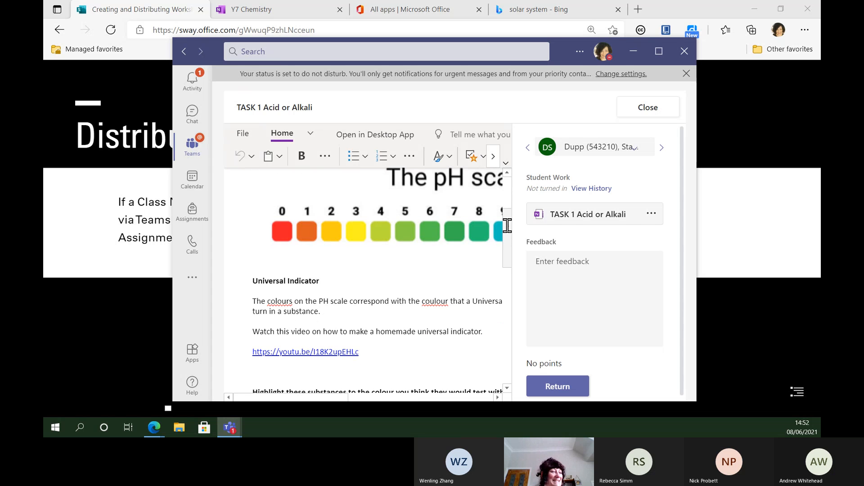
click(397, 275)
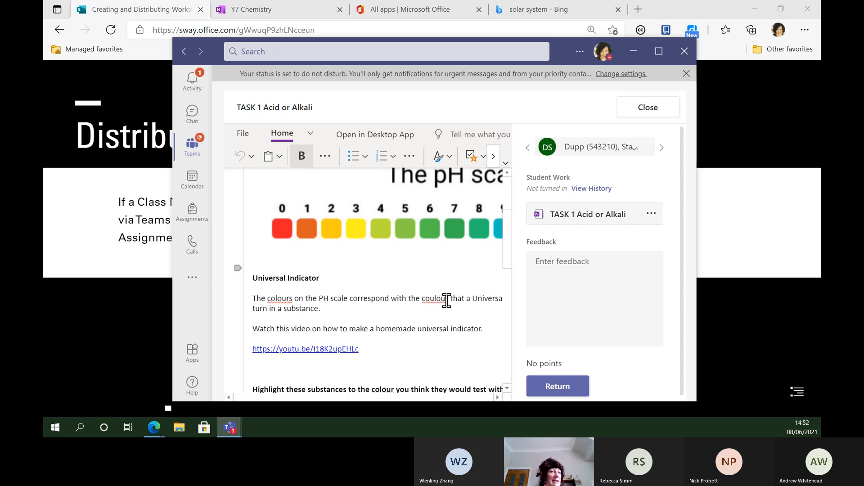
scroll(505, 246, down, 1)
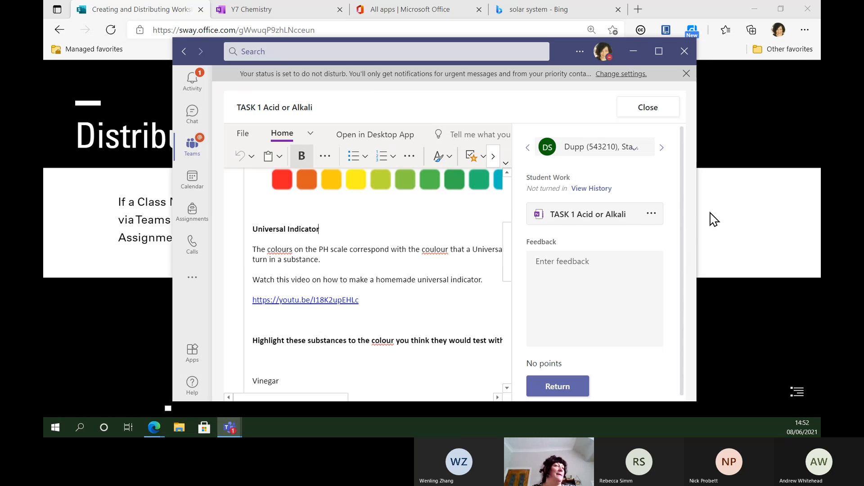
click(730, 113)
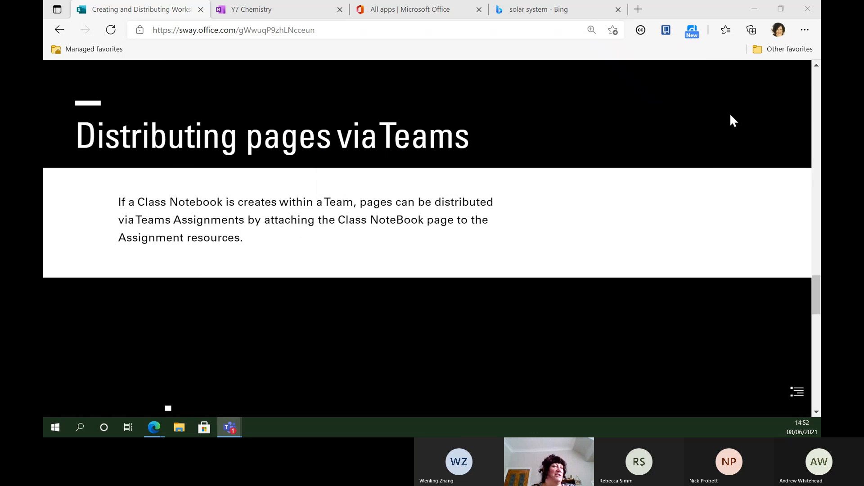
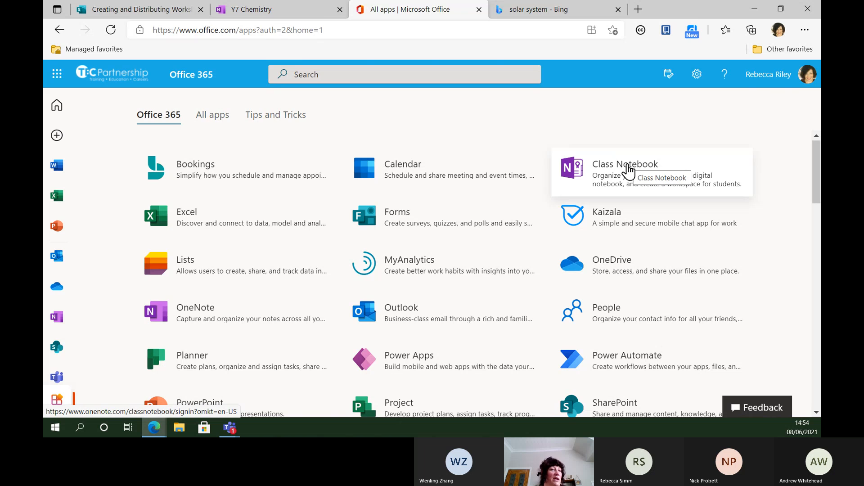
Step: Start a new class notebook in Class Notebook and name the class 'Class 2'
click(627, 170)
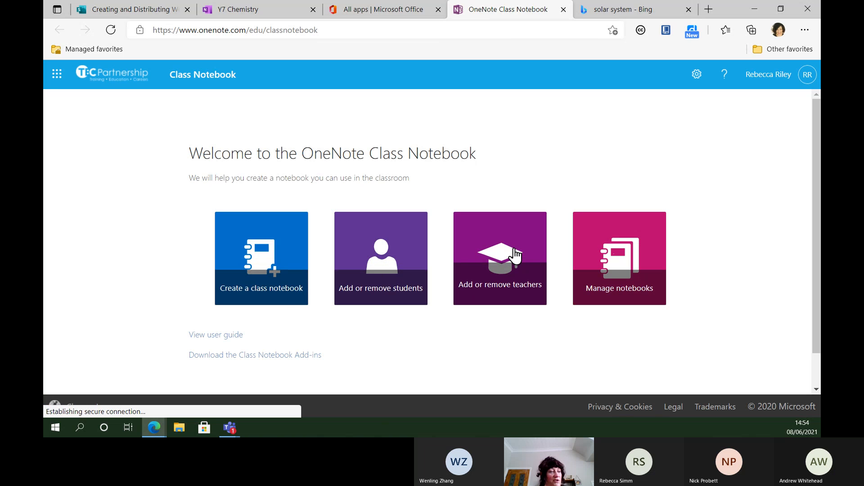
click(254, 264)
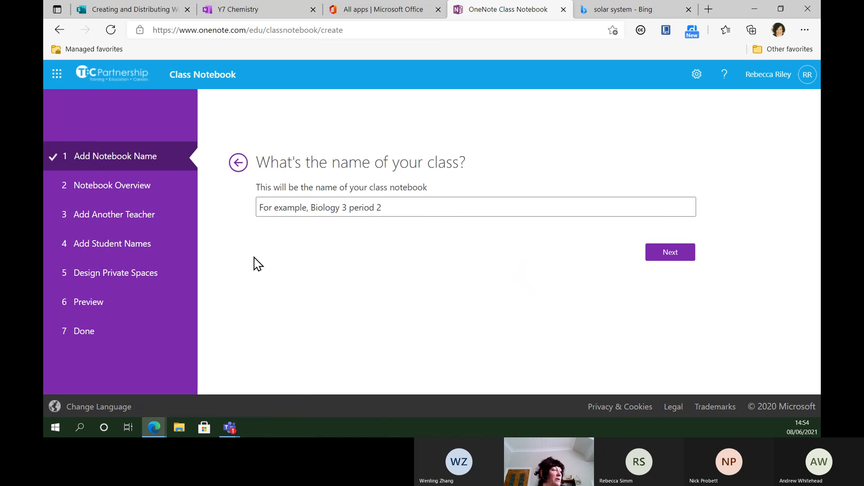
click(315, 208)
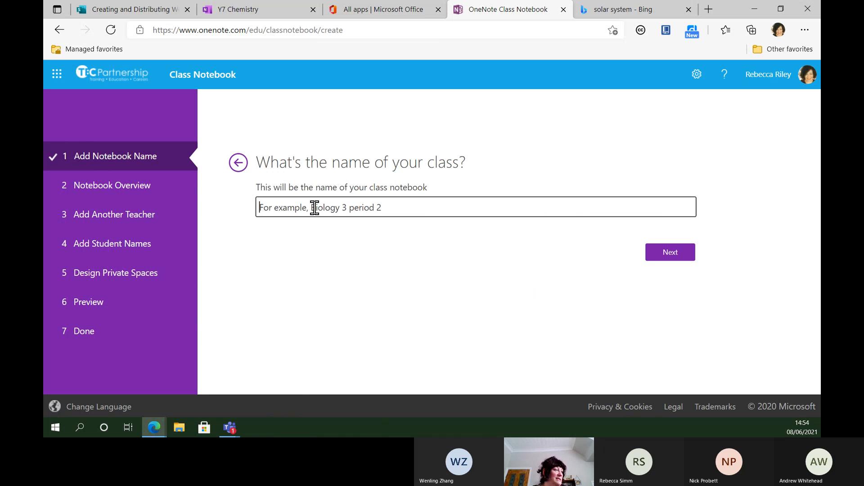
text(q)
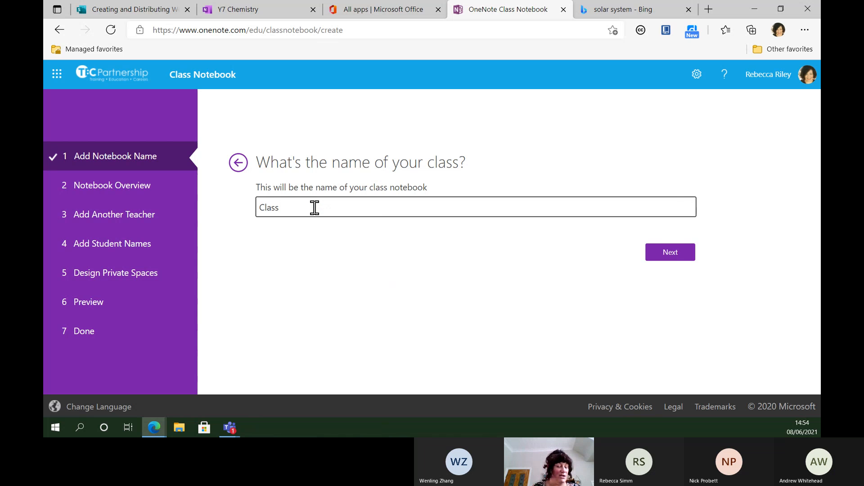
click(671, 253)
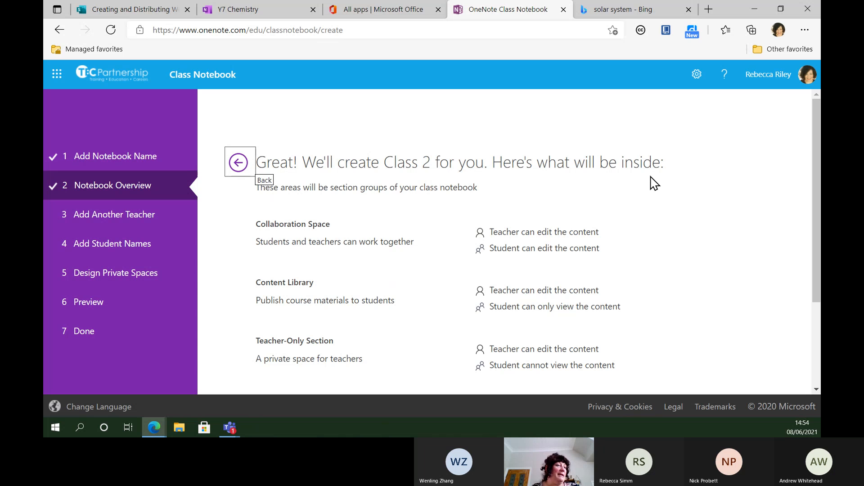
Step: Review the section-group overview, then continue without adding another teacher
drag(814, 131, 818, 164)
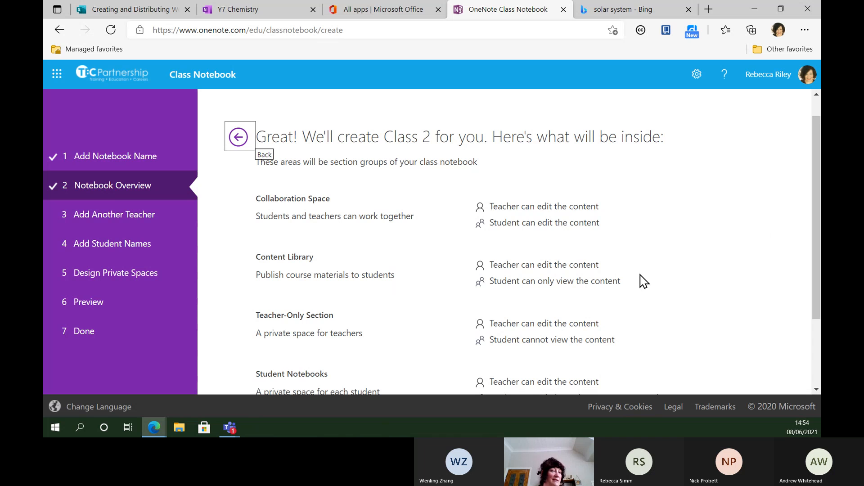
drag(815, 172, 819, 225)
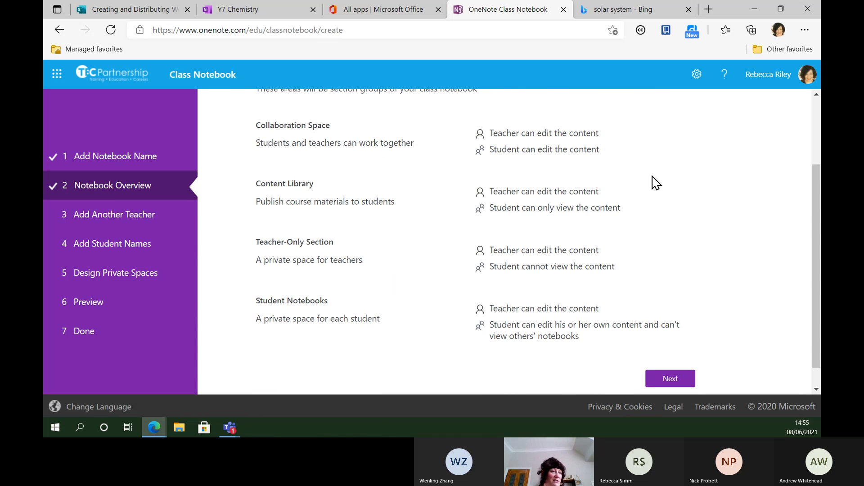
drag(820, 207, 820, 224)
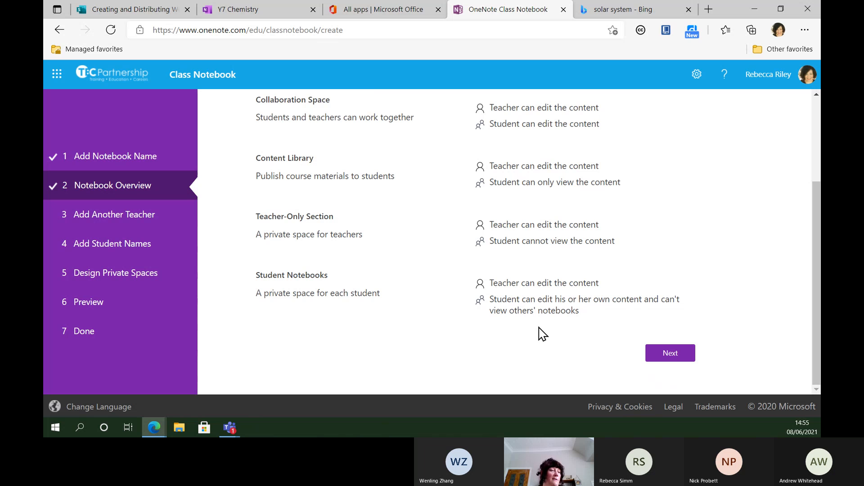
click(673, 354)
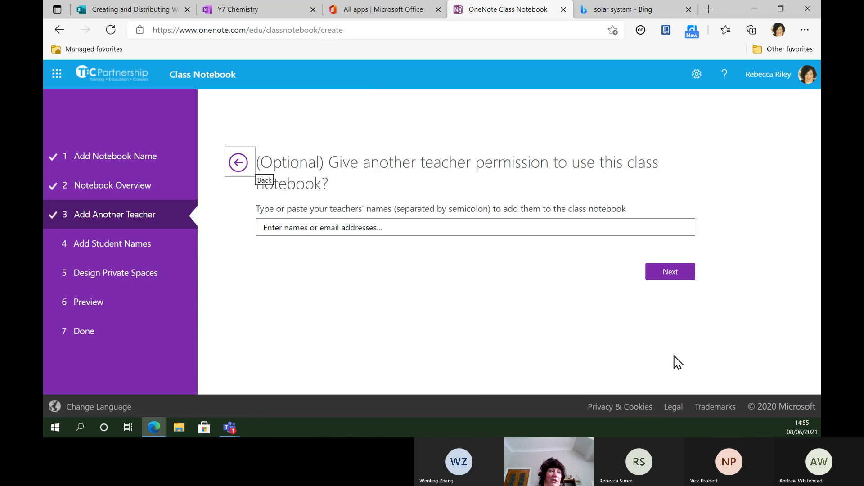
click(663, 273)
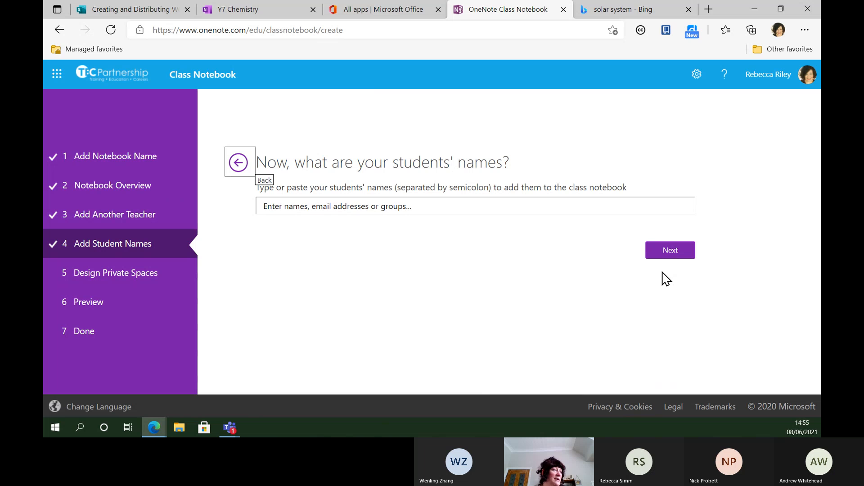
Step: Add one student from the name suggestions and continue to the private-section design
click(416, 204)
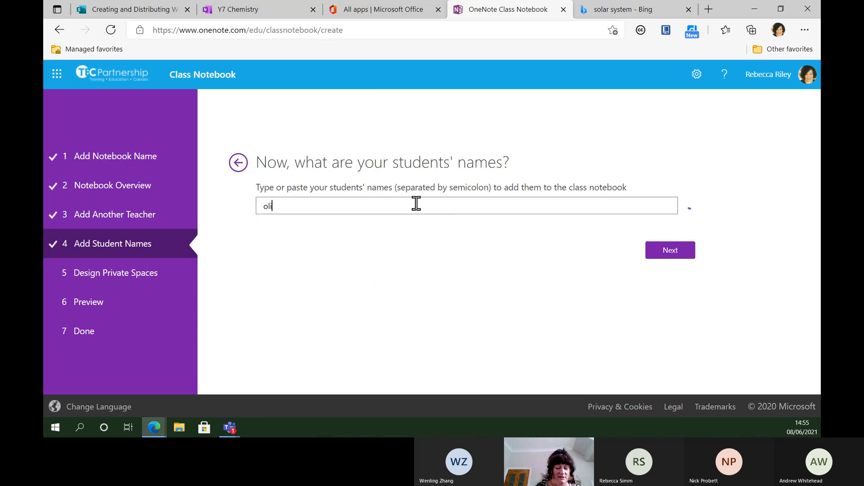
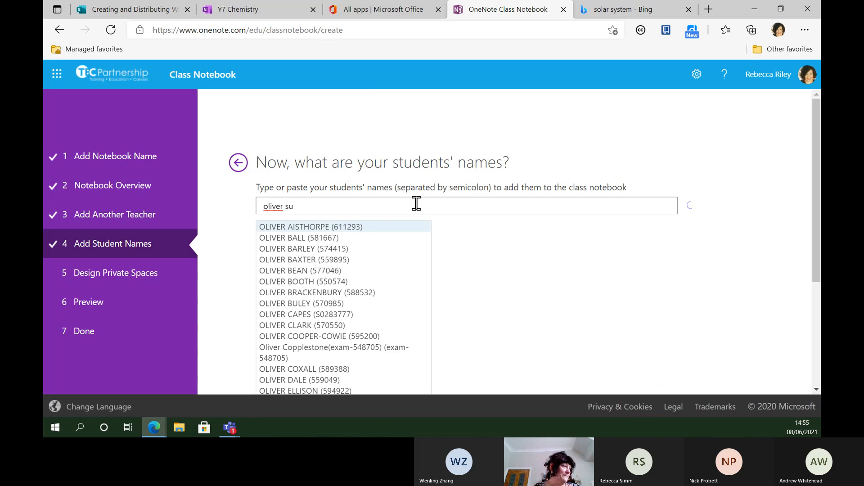
click(314, 229)
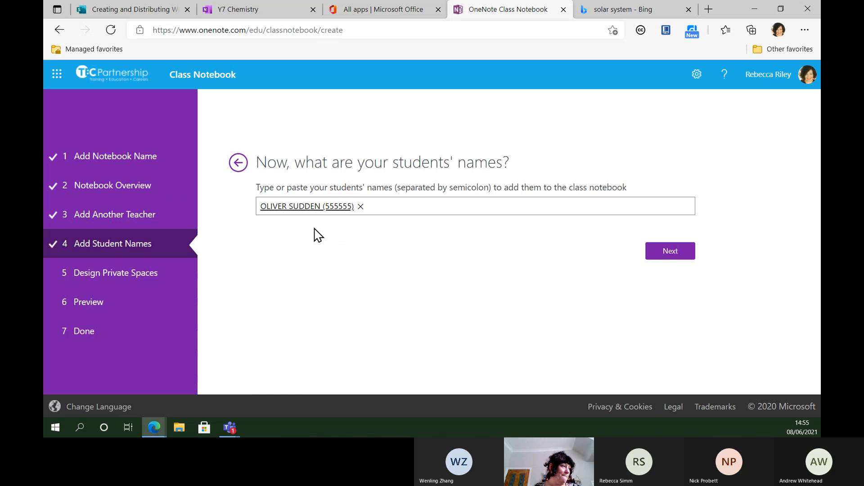
click(666, 254)
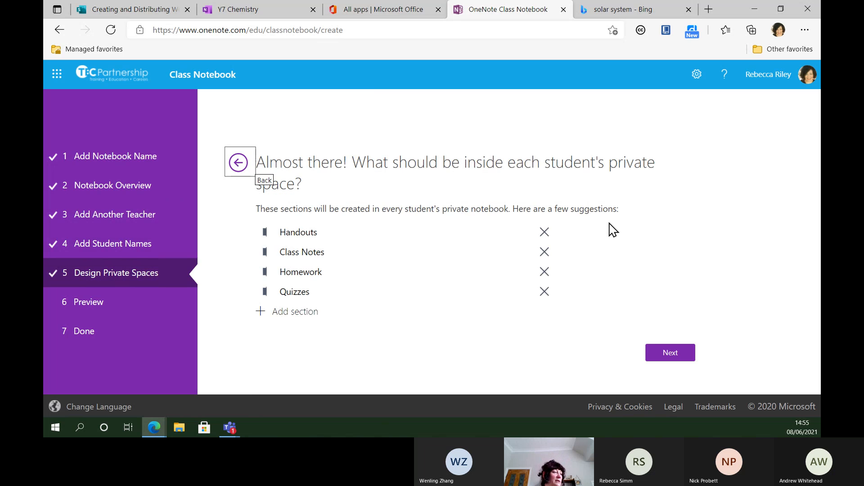
Step: Remove the default Handouts, Class Notes, Homework and Quizzes private sections
click(544, 233)
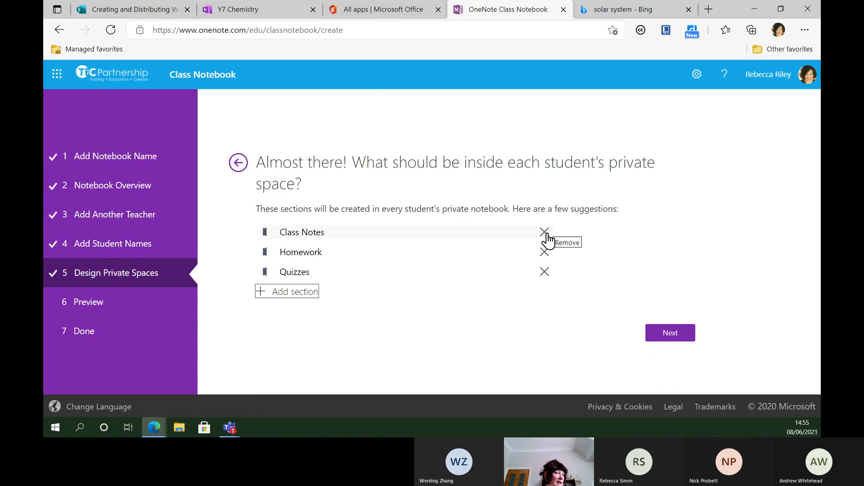
click(545, 233)
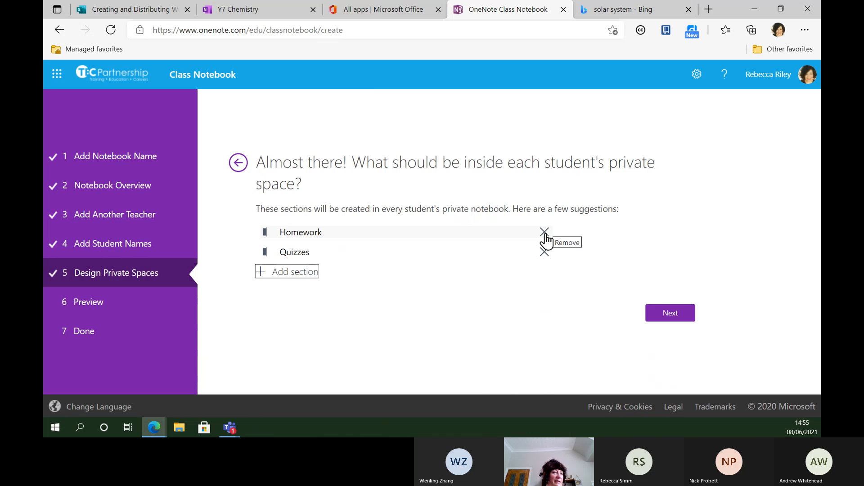
click(545, 232)
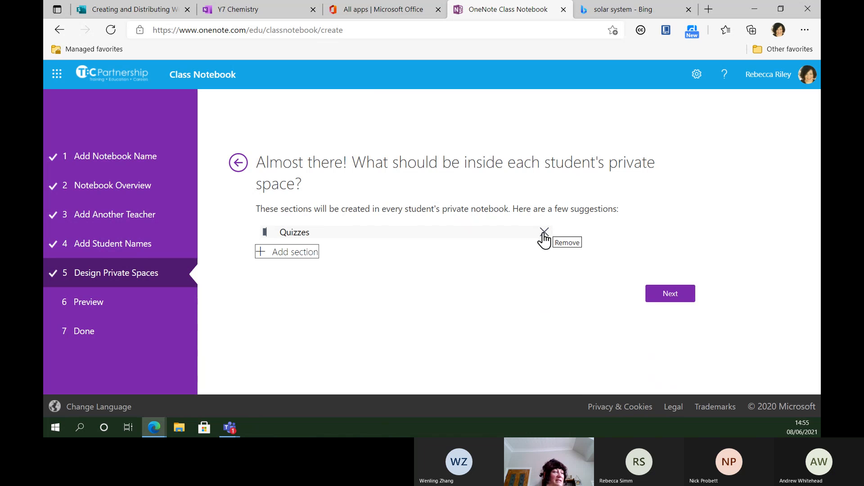
click(544, 233)
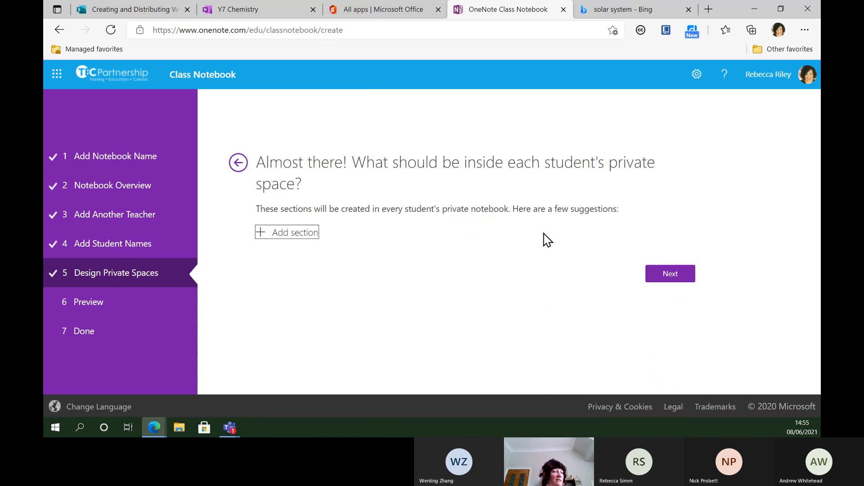
Step: Add private sections named space, WW2 and Science, then continue to the preview
click(290, 239)
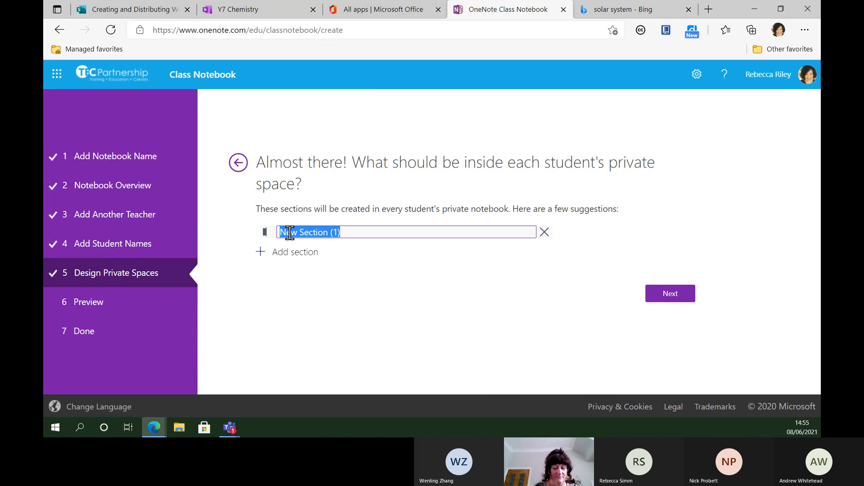
text(space)
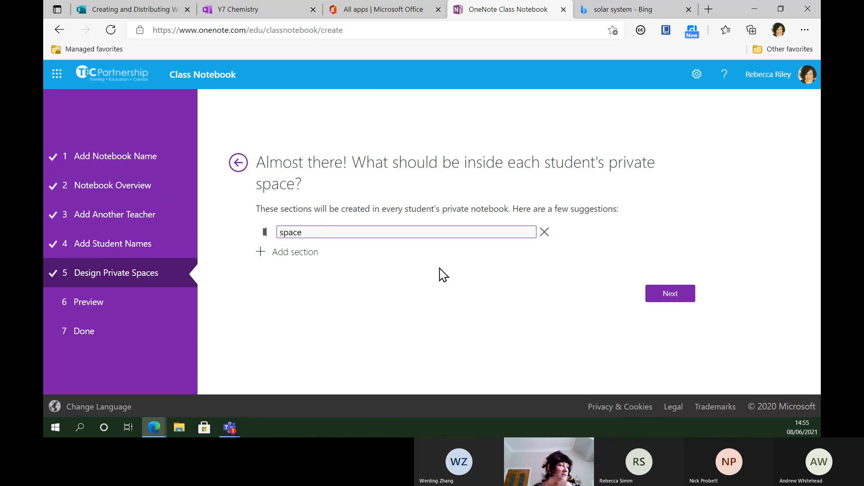
click(305, 252)
text(WW2)
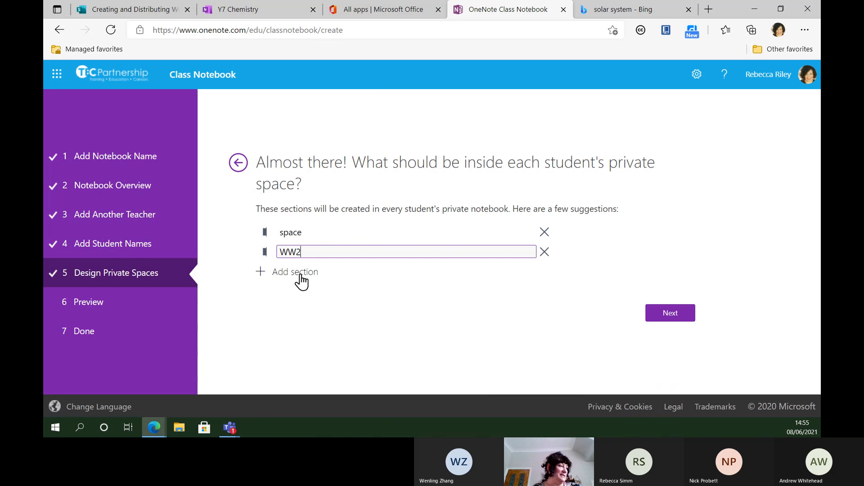
click(298, 273)
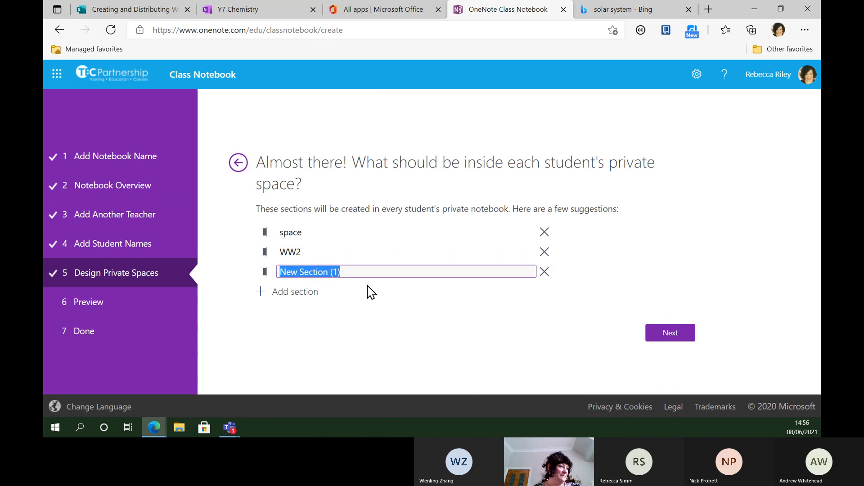
text(S)
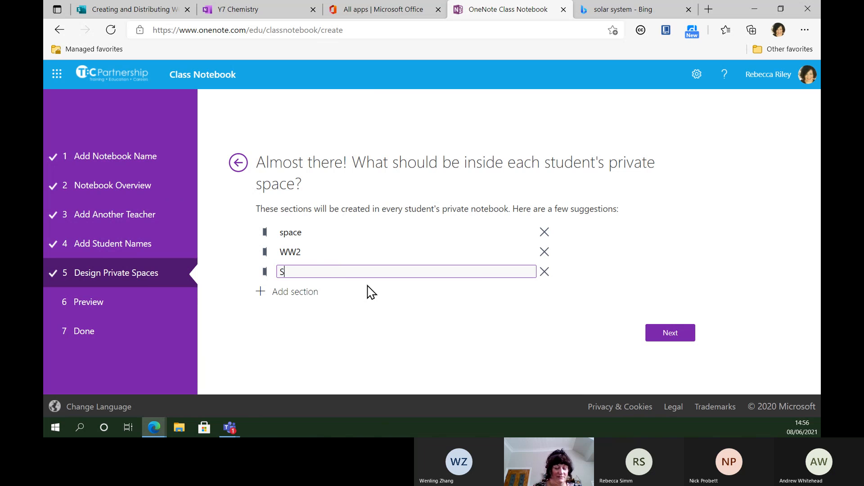
text(cience)
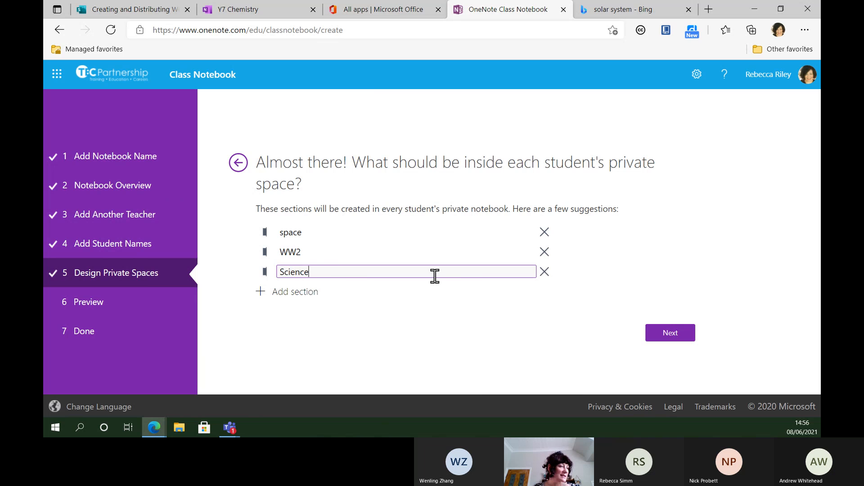
click(671, 337)
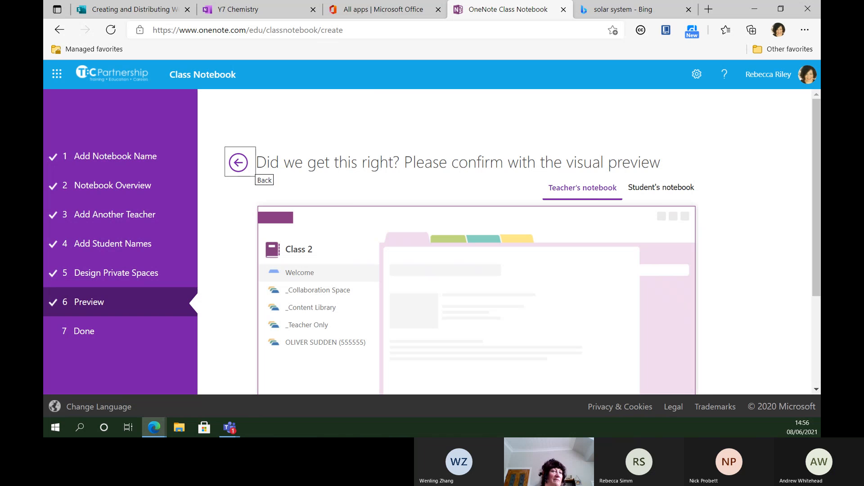
Step: Check the student's-notebook preview showing space, WW2 and Science, then create Class 2
drag(818, 118, 819, 153)
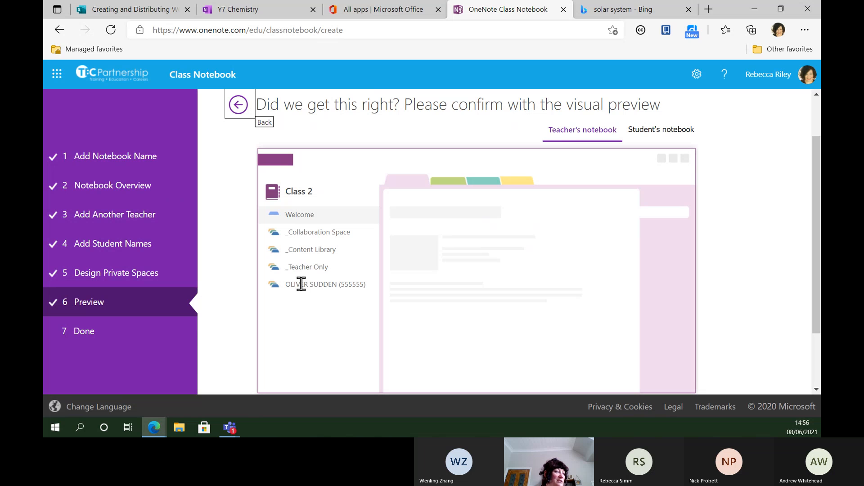
click(673, 129)
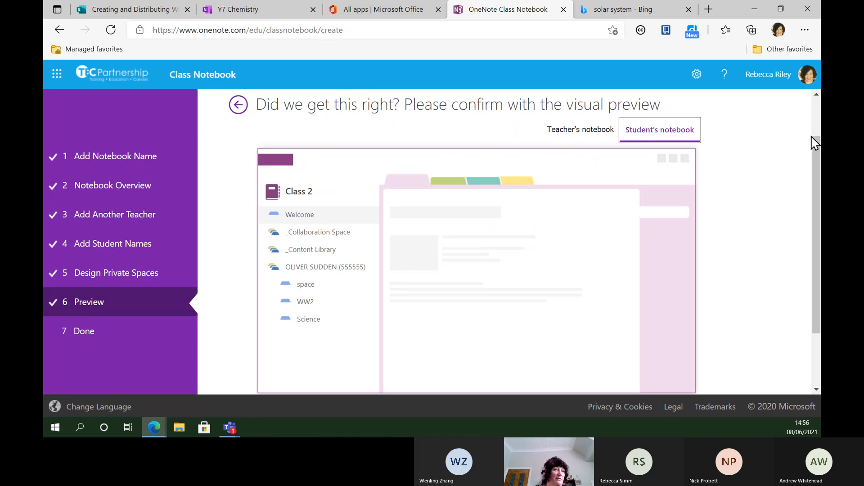
drag(818, 154, 819, 206)
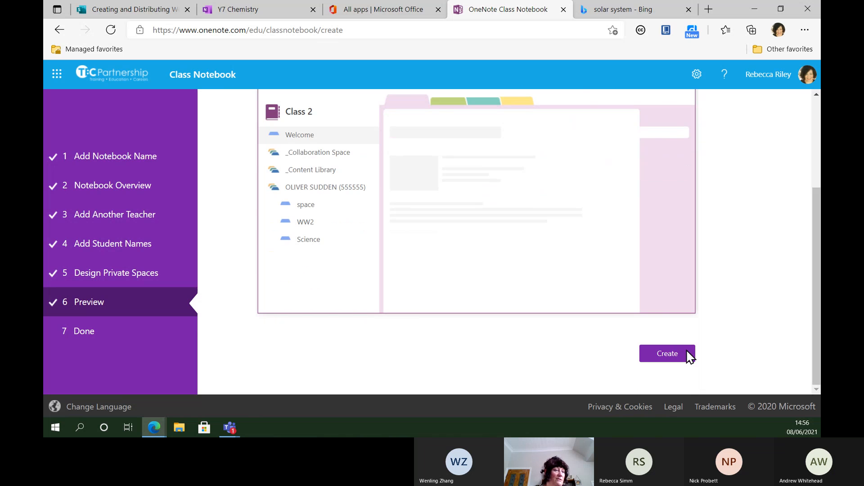
click(668, 360)
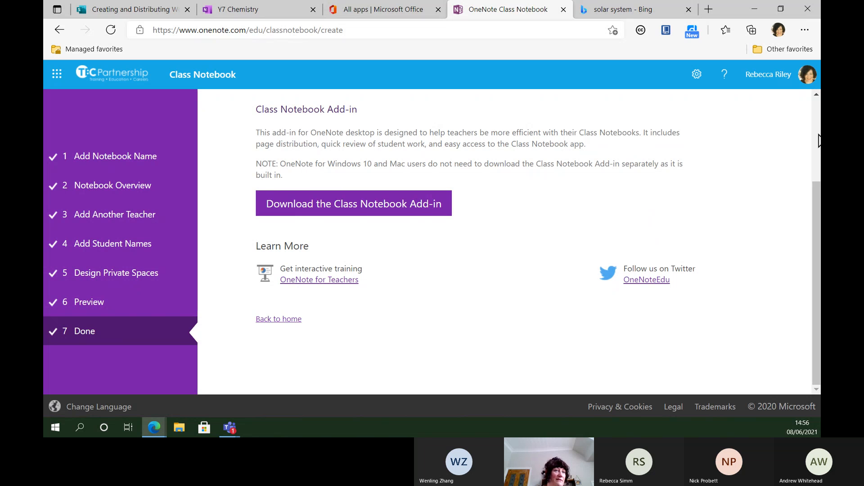
Step: Open the finished Class 2 notebook in OneNote Online
scroll(816, 153, up, 3)
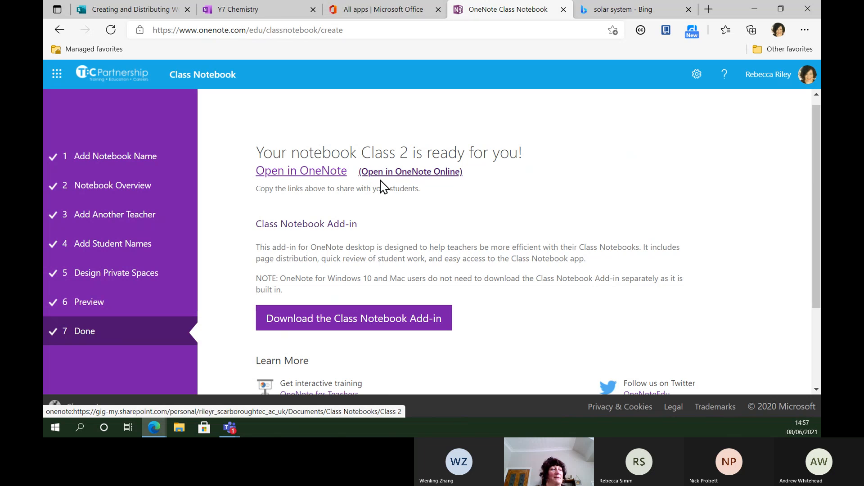
click(423, 173)
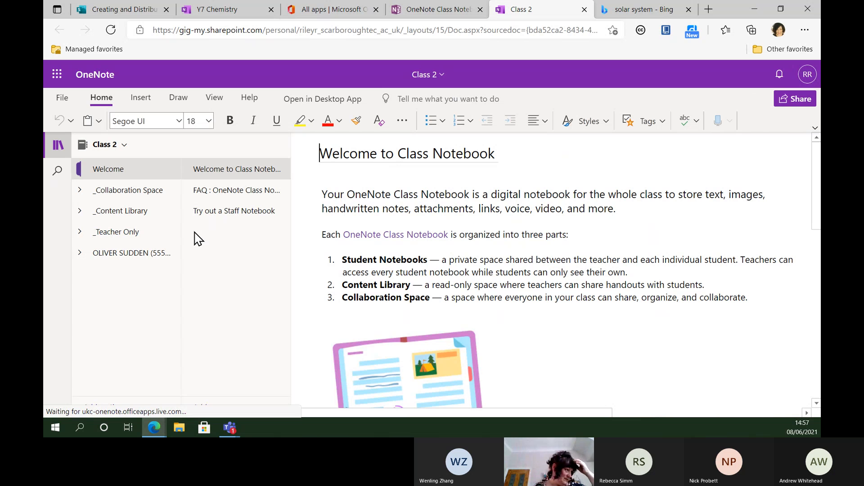
Step: Add a page titled 'Space' in the _Content Library section and place the cursor in its body
click(120, 213)
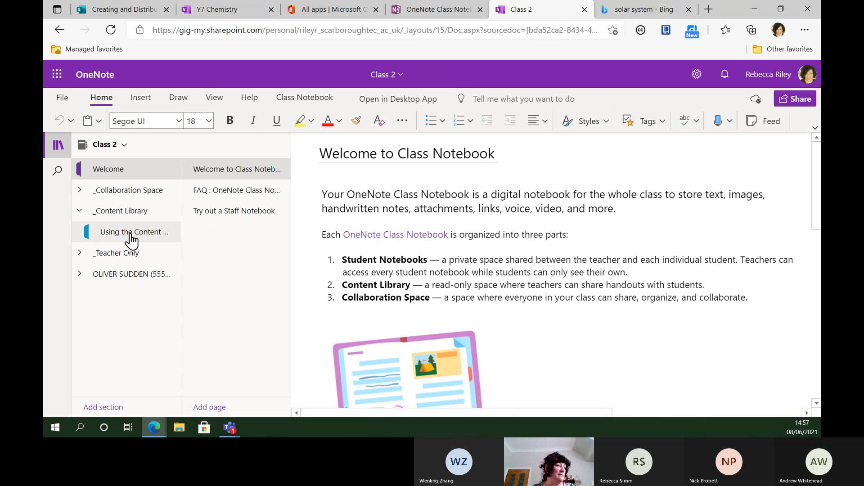
click(116, 215)
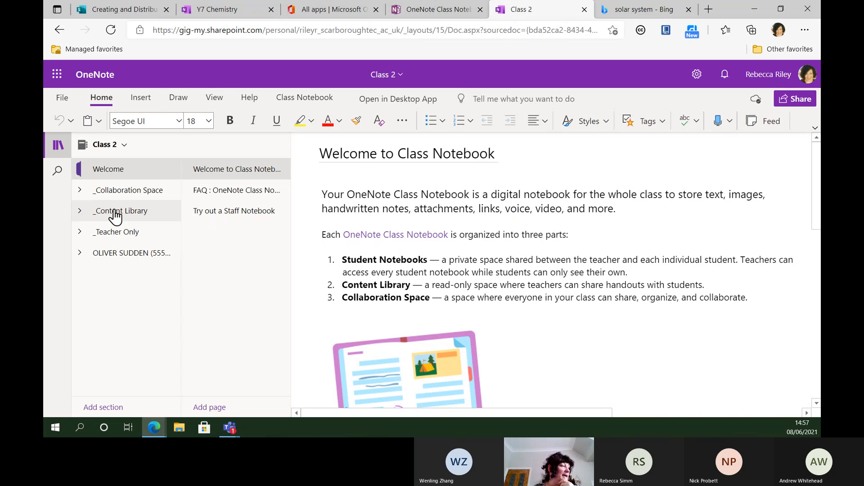
click(111, 214)
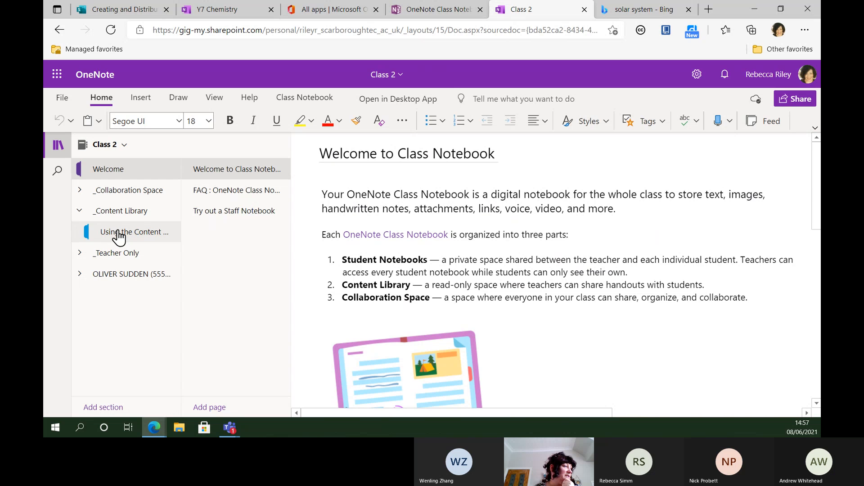
click(119, 233)
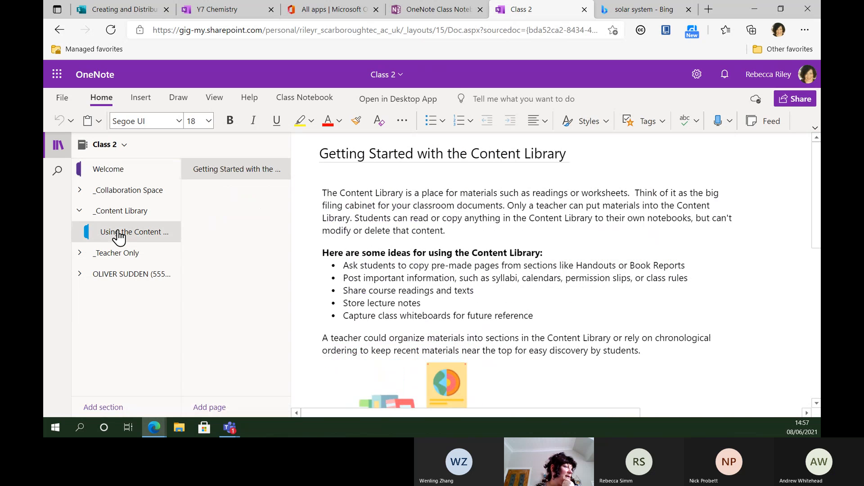
click(210, 408)
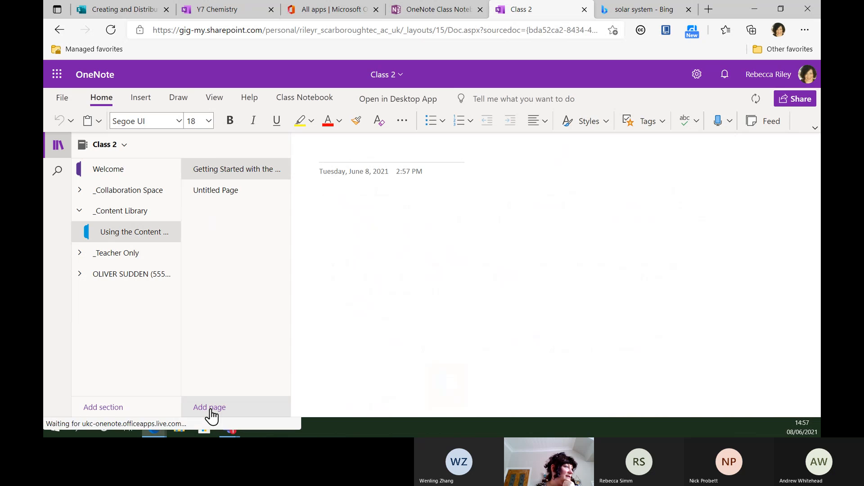
text(Space)
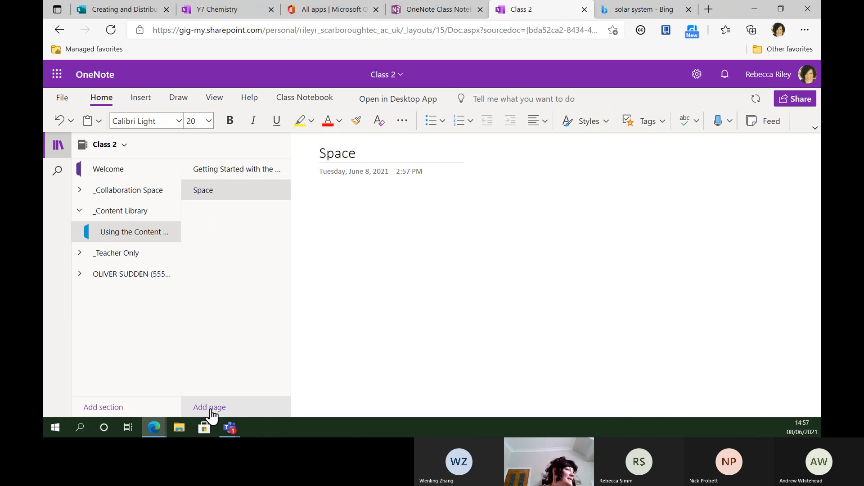
click(343, 203)
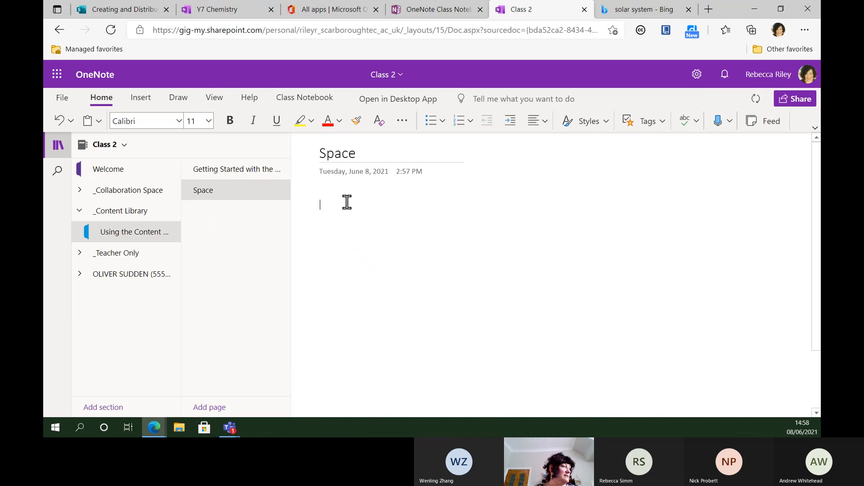
Step: Copy a solar-system image from Bing Images and paste onto the Space page, which inserts a Sway link instead
click(637, 14)
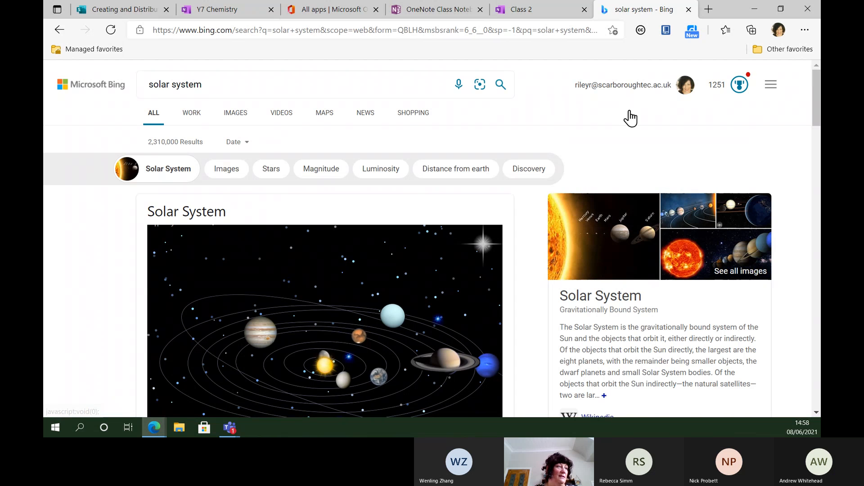
click(224, 174)
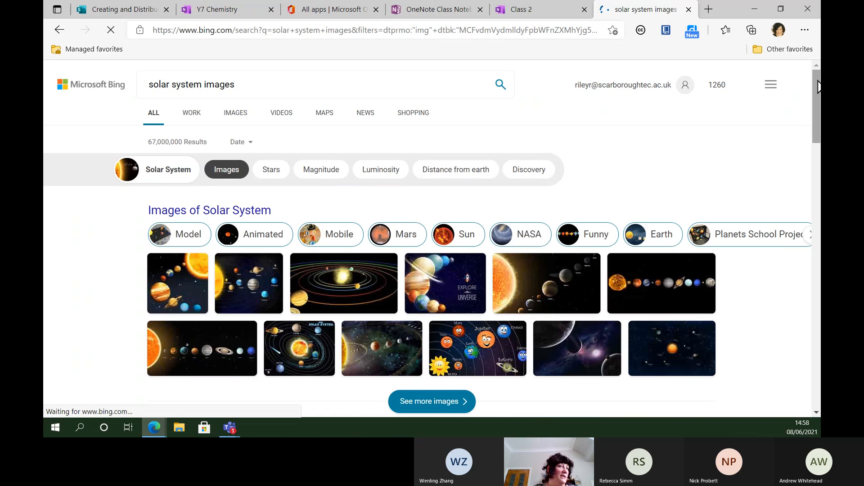
scroll(818, 88, down, 3)
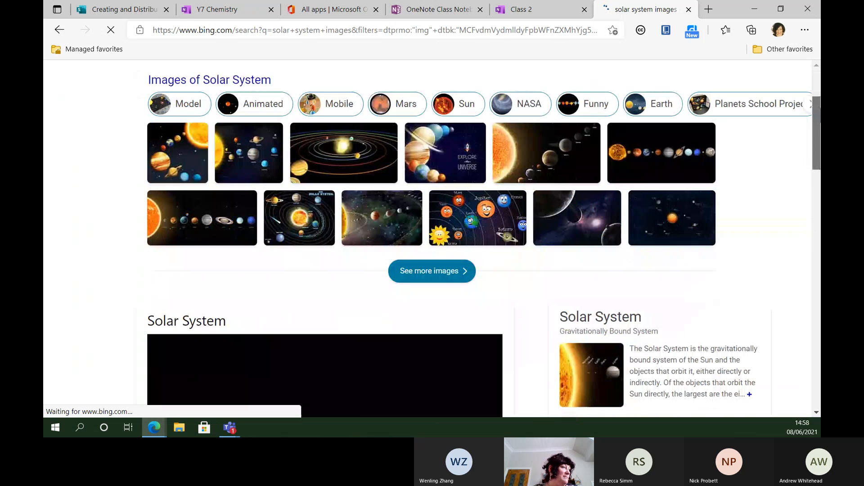
click(663, 165)
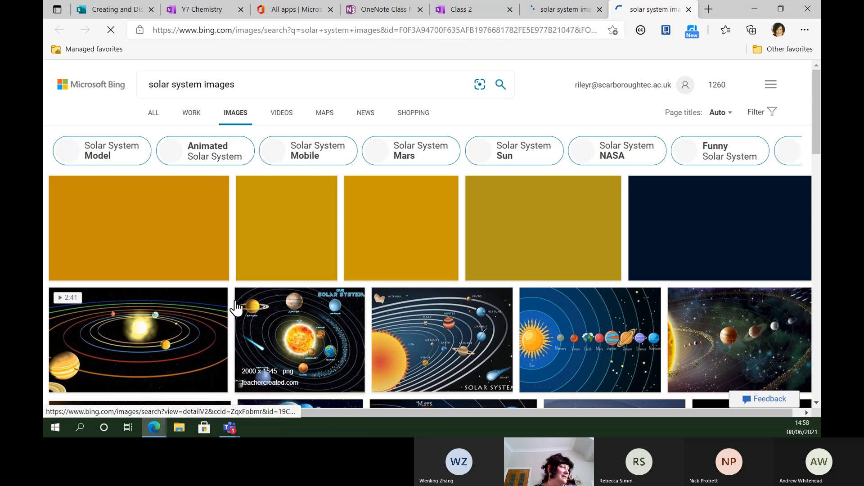
click(135, 354)
right_click(135, 355)
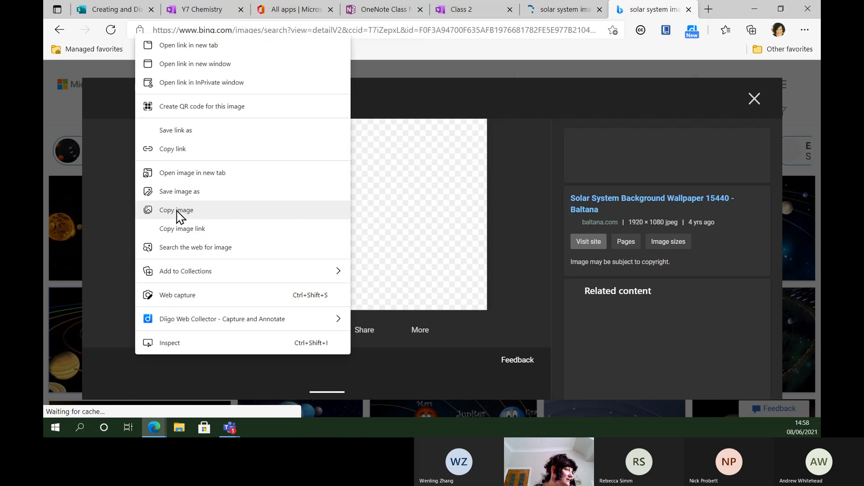
click(176, 211)
click(453, 10)
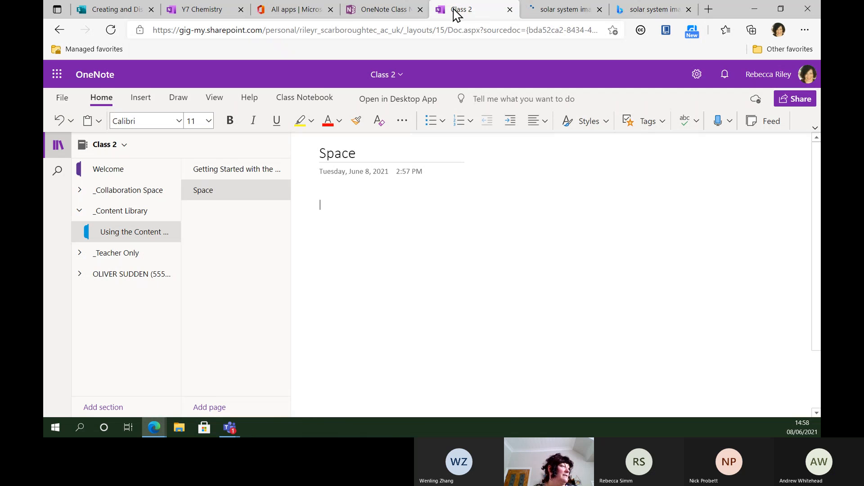
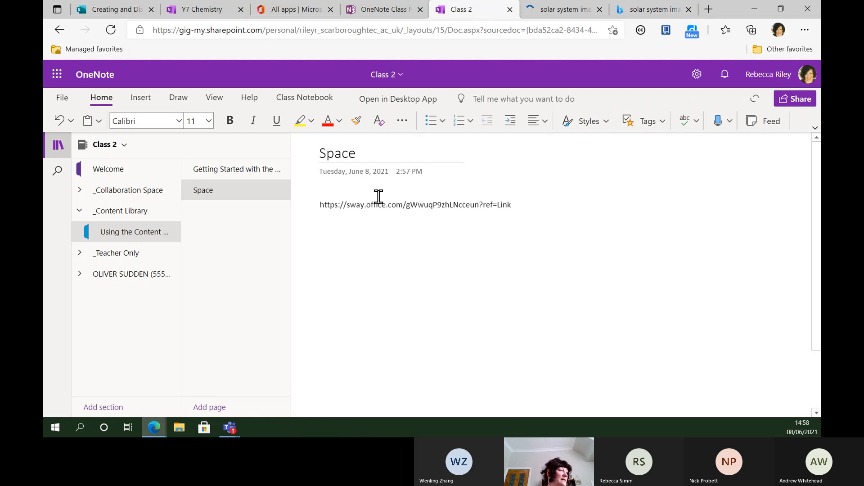
Step: Copy the enlarged solar-system image again and return to the Space page
click(650, 16)
right_click(409, 214)
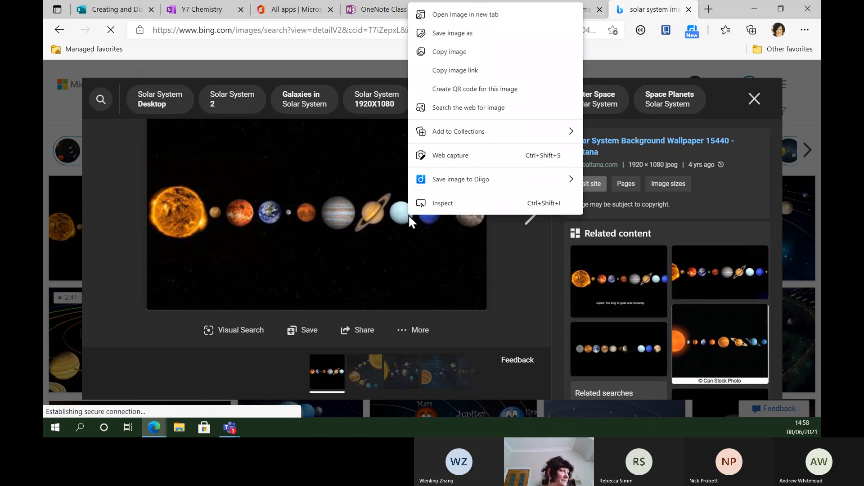
click(460, 53)
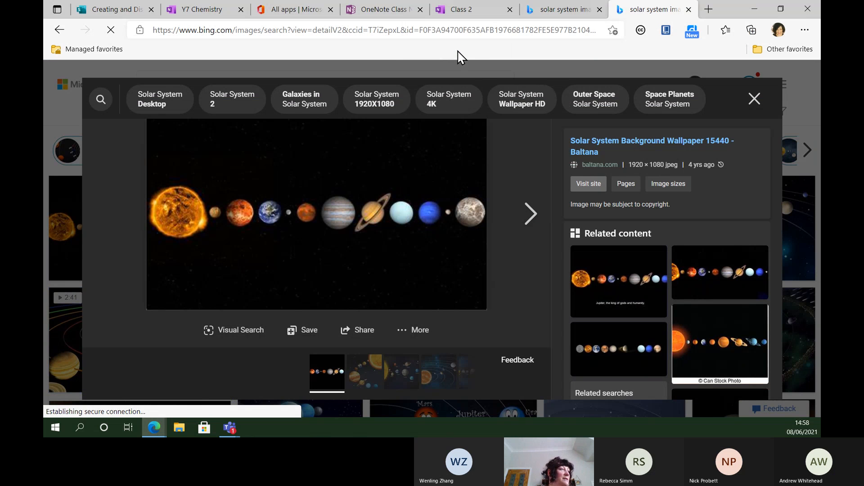
click(491, 11)
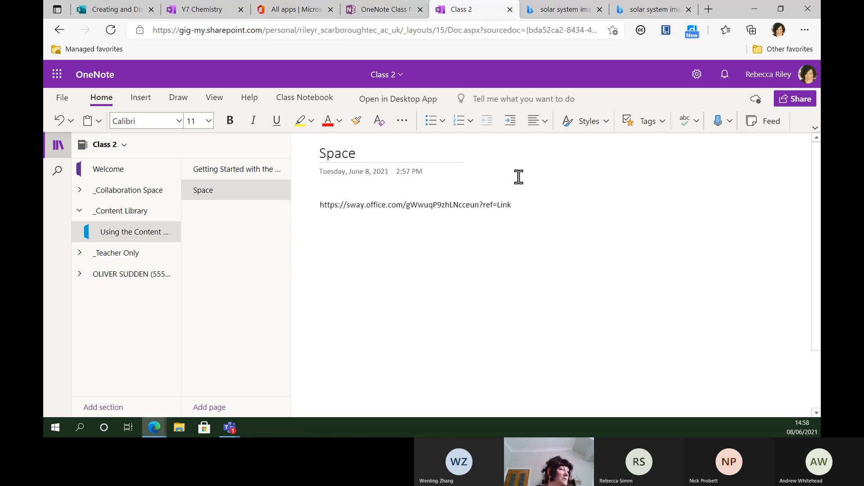
Step: Replace the stray Sway link on the Space page with the row-of-planets image
drag(517, 203, 294, 239)
key(ctrl+v)
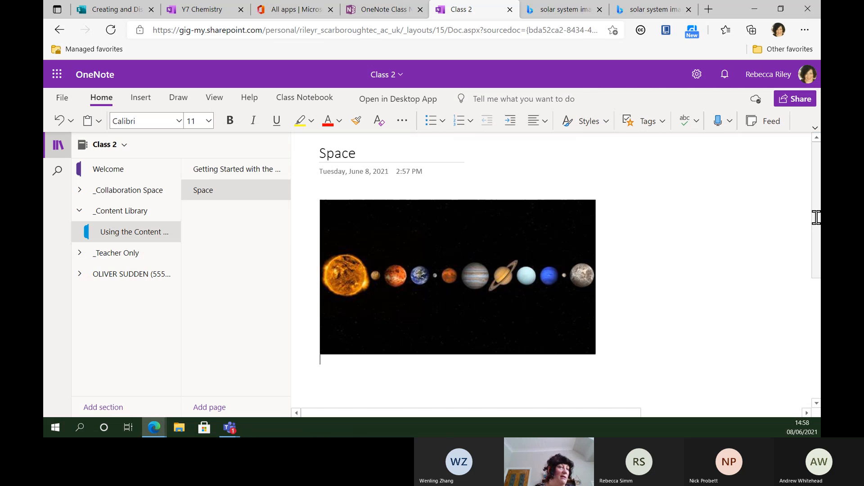
drag(816, 218, 816, 289)
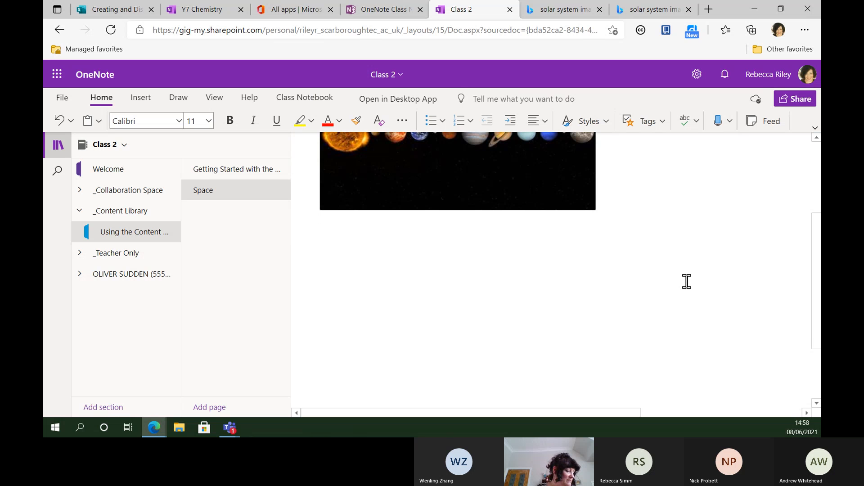
Step: Type 'Which is your fave planet add a pic here...' and 'Tell me why?' below the image
text(Whic)
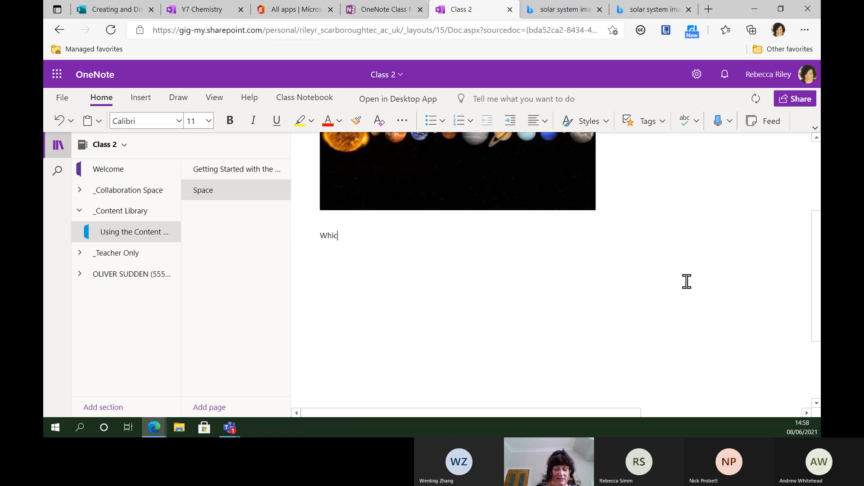
text(h is your fave )
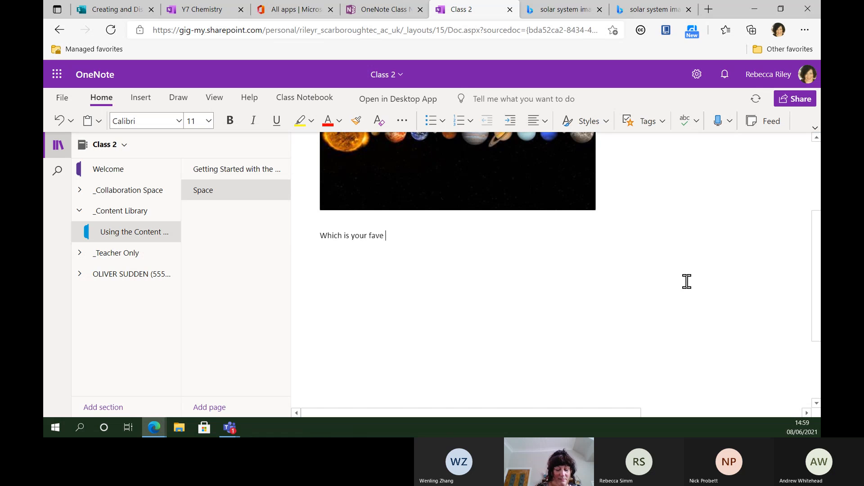
text(planet add a pic here...)
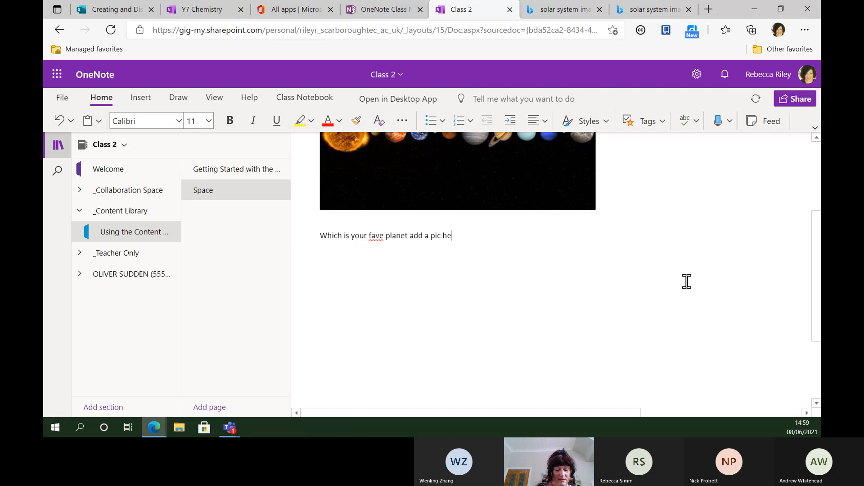
key(Return)
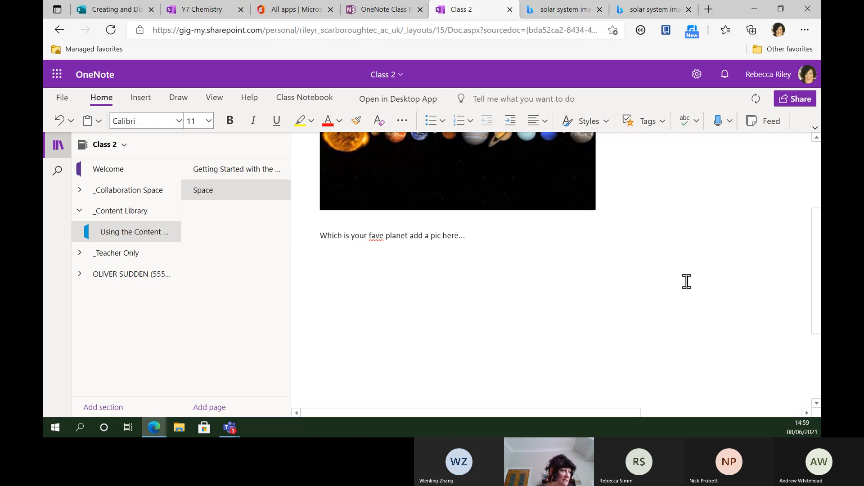
key(Return)
text(Te)
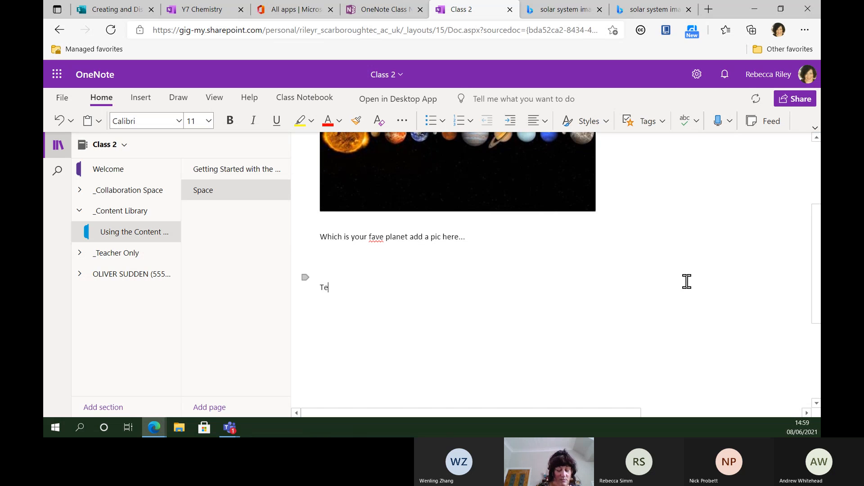
text(ll me why)
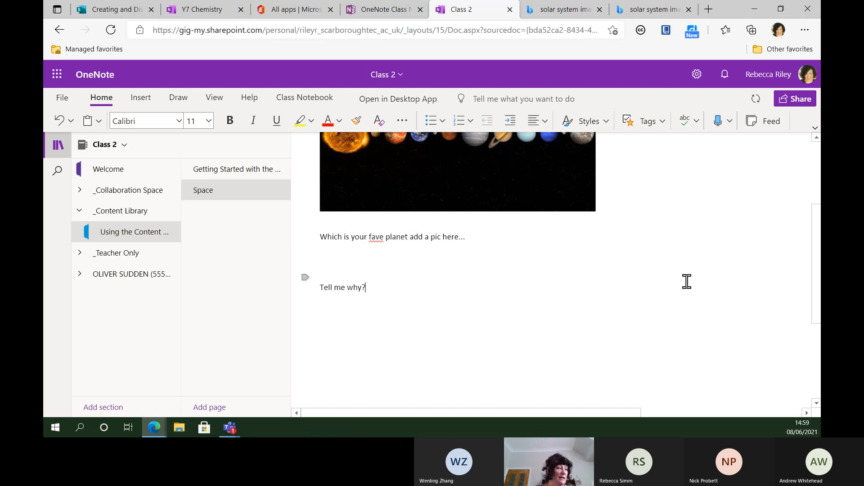
text(?)
key(Return)
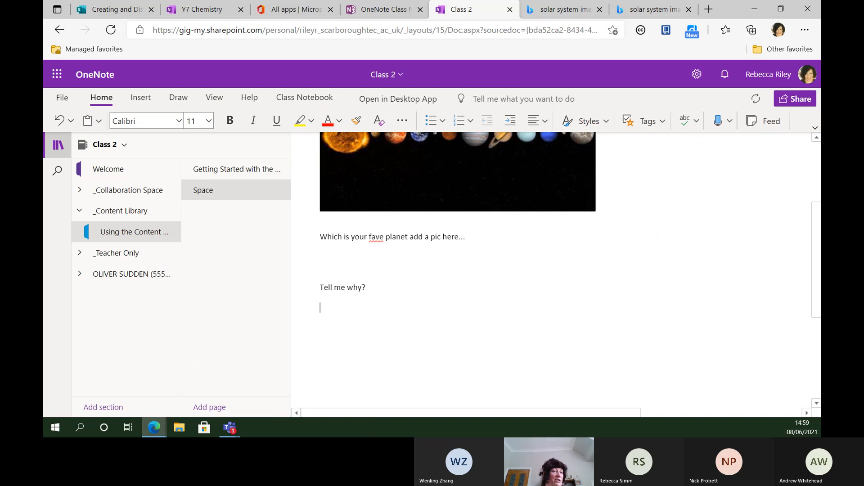
drag(813, 227, 811, 187)
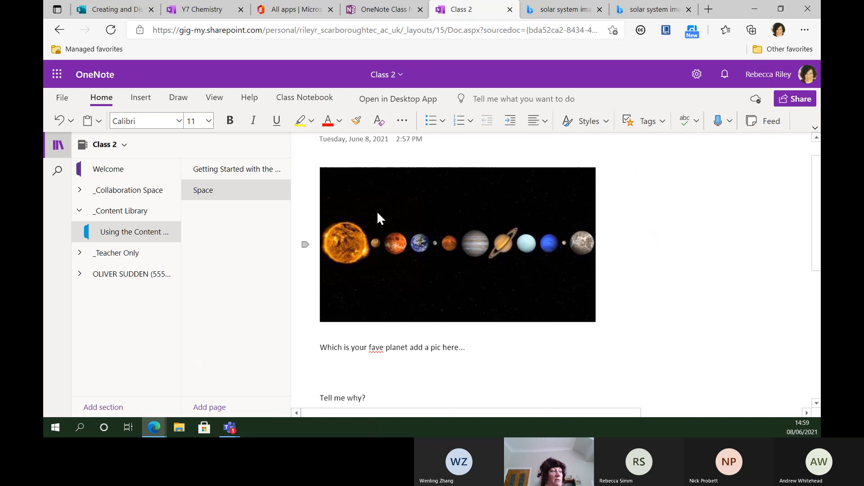
Step: Replace the solar-system image with the line 'Identify earth on this image' at the top of the page
click(325, 156)
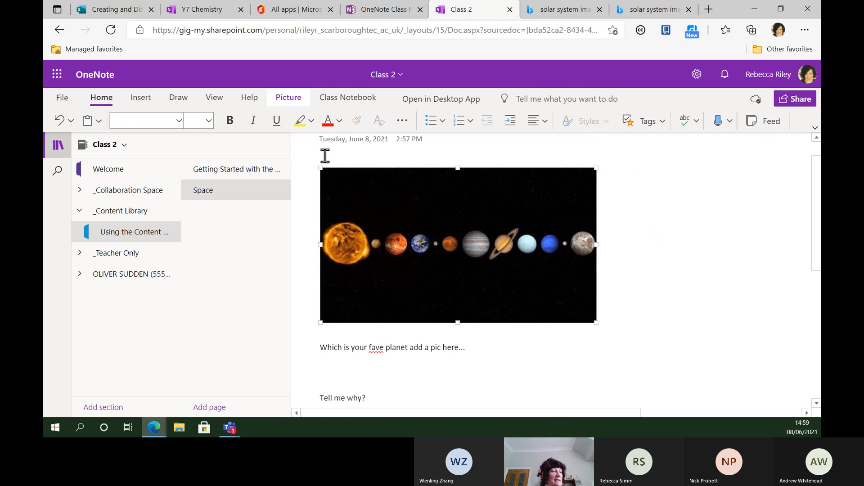
key(Delete)
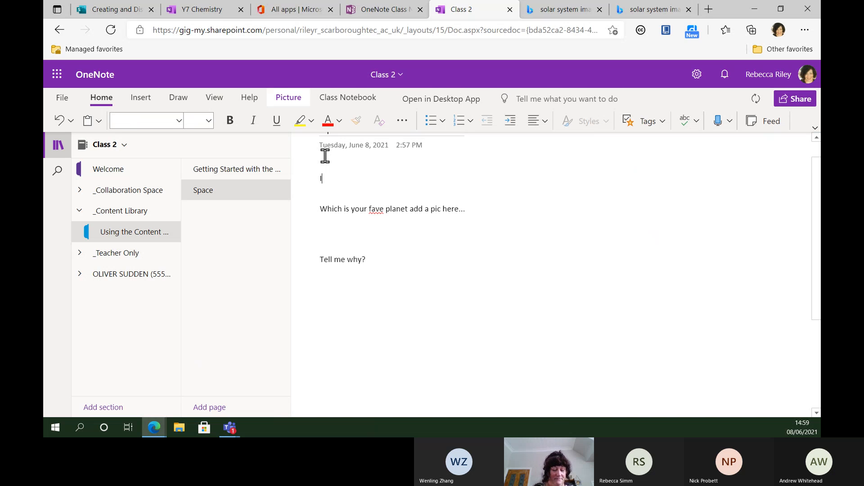
text(Ide)
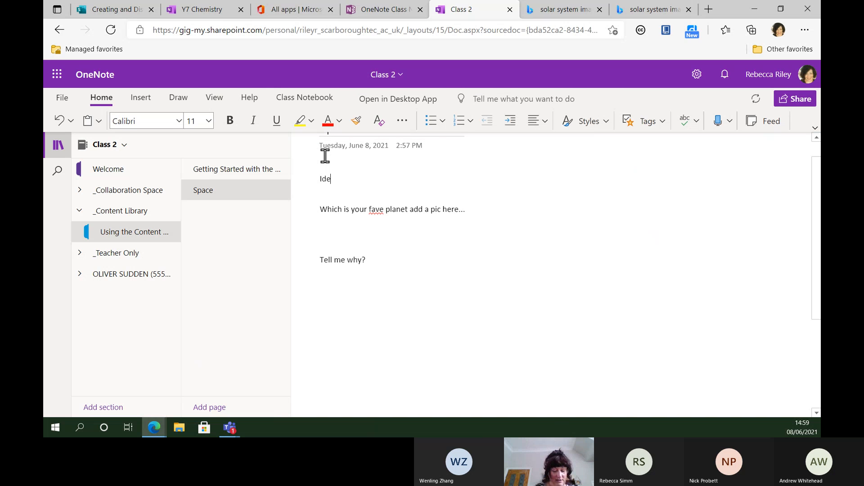
text(ntify ear)
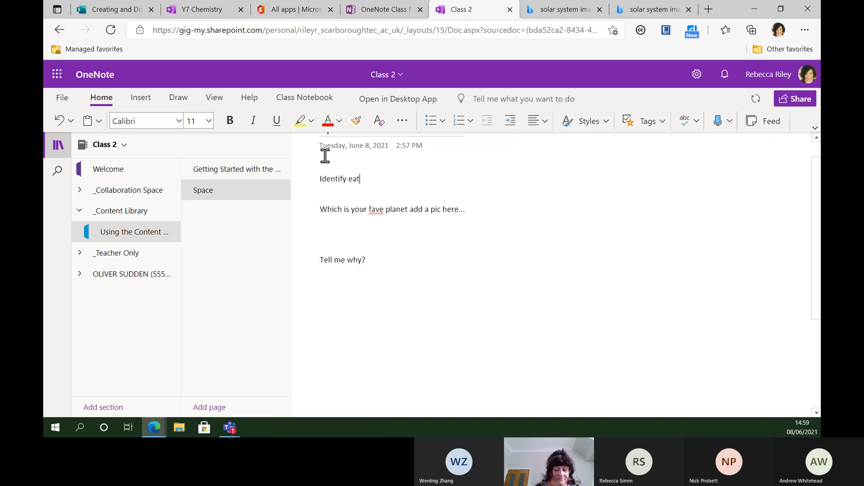
text(th on this image)
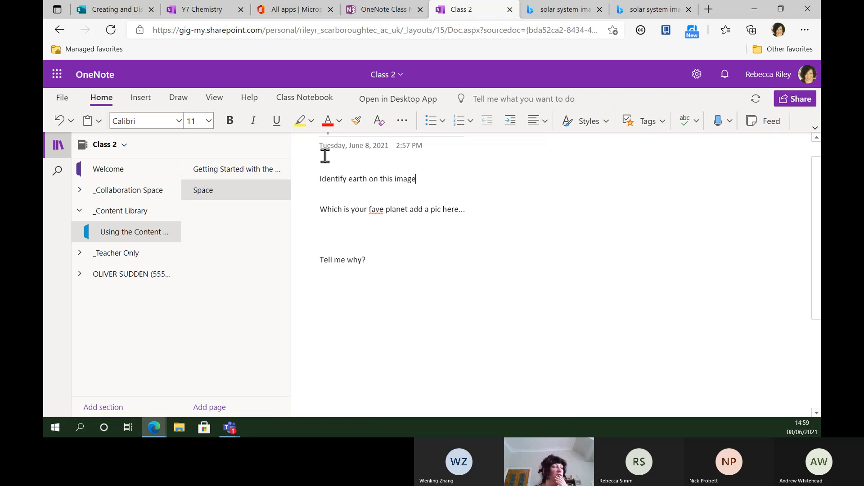
key(Return)
key(Return)
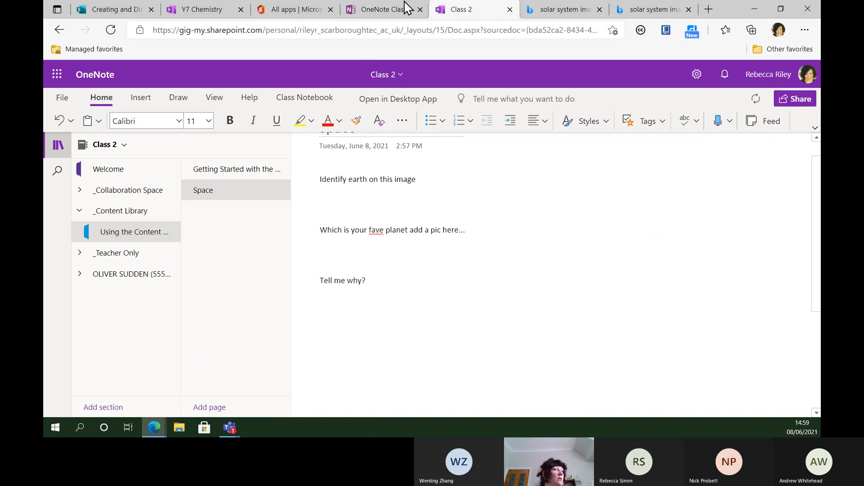
Step: Copy the row-of-planets solar-system wallpaper from Bing images and paste it below 'Identify earth on this image'
click(579, 14)
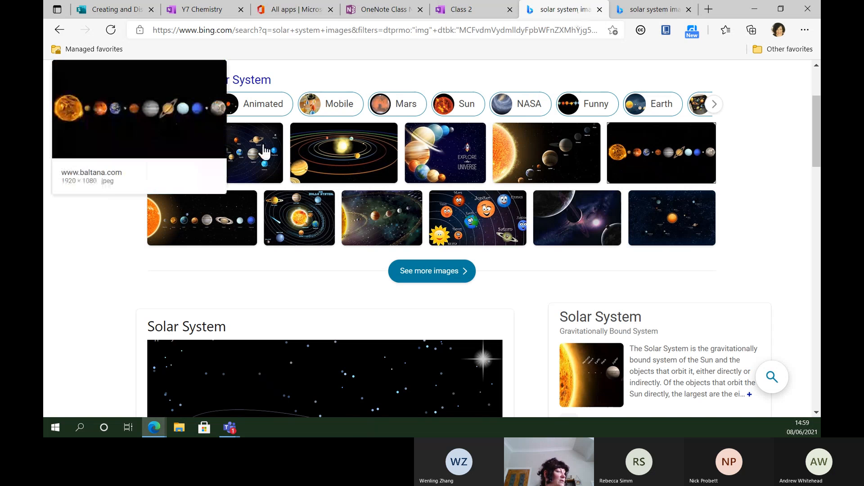
click(668, 9)
right_click(323, 218)
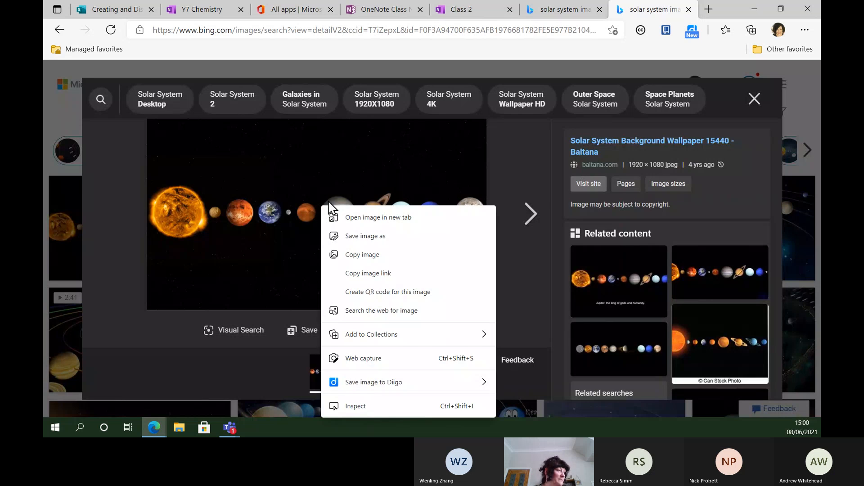
click(372, 255)
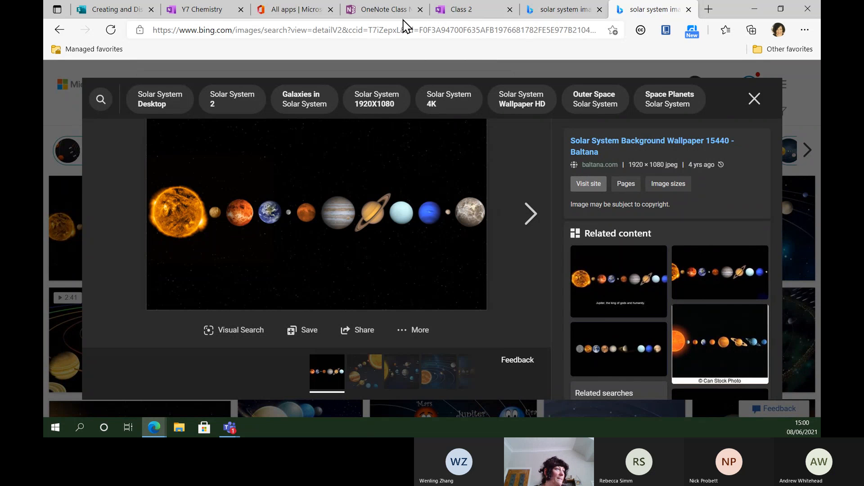
click(470, 18)
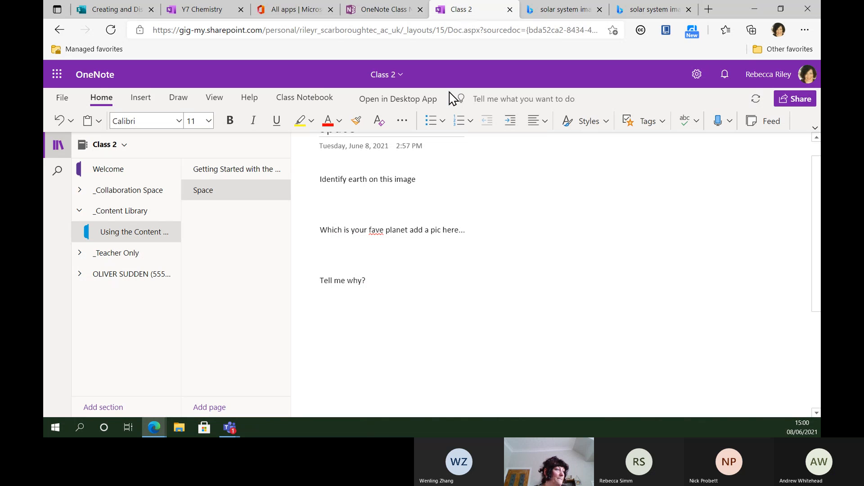
key(ctrl+v)
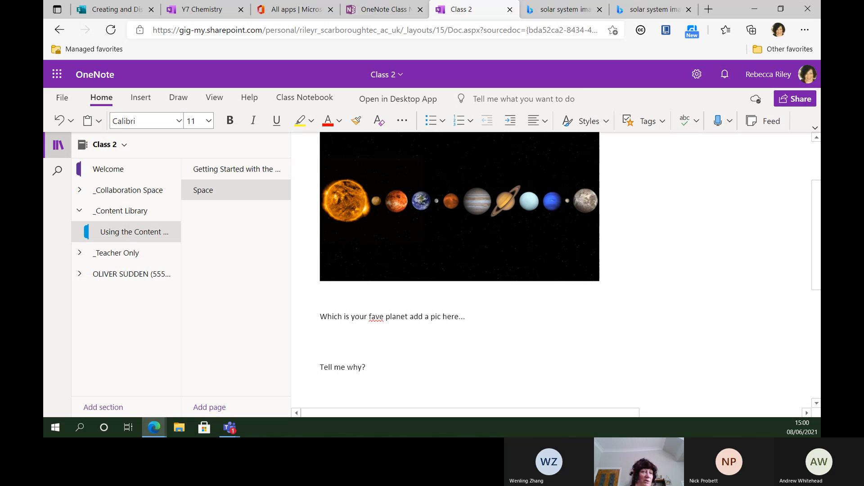
drag(815, 193, 817, 211)
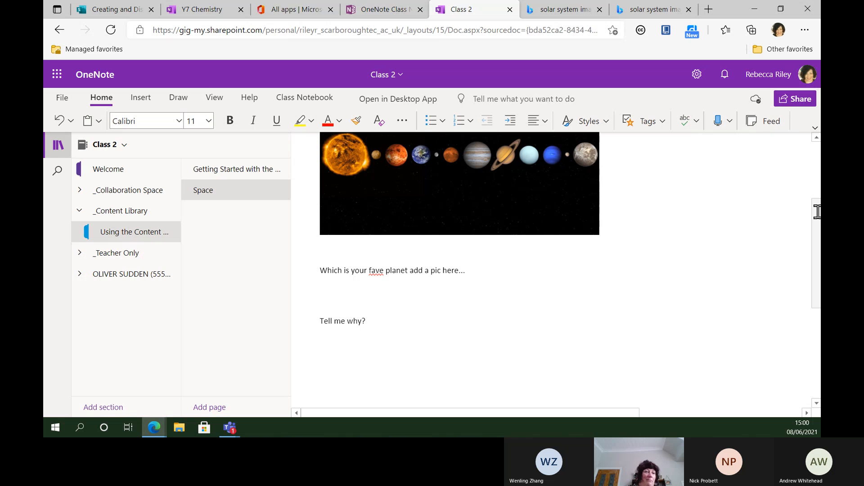
drag(817, 212, 807, 177)
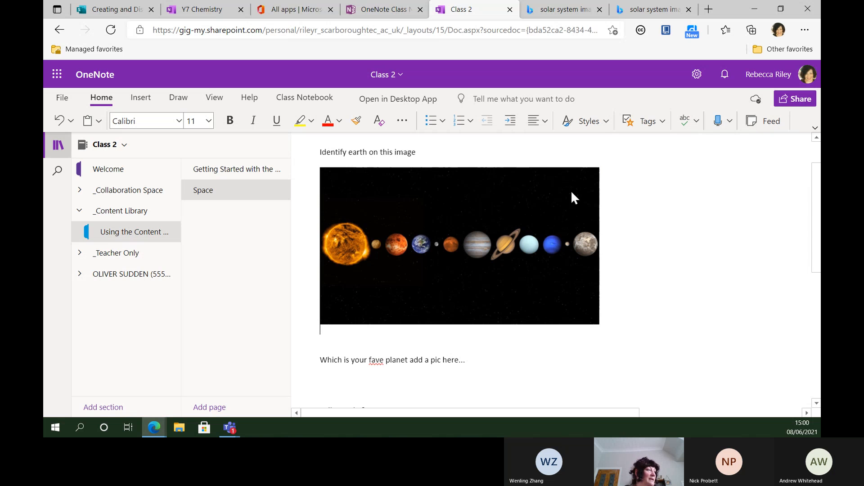
Step: Circle Earth in red ink on the solar-system picture
click(185, 98)
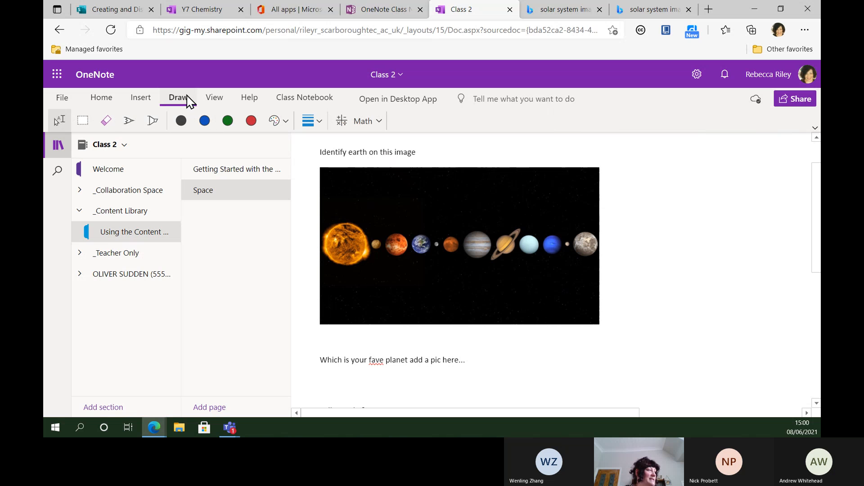
click(131, 121)
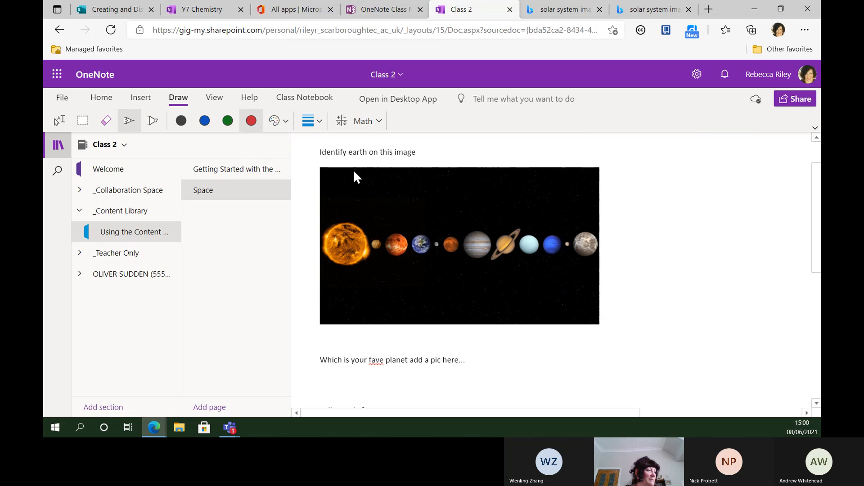
drag(434, 254, 423, 235)
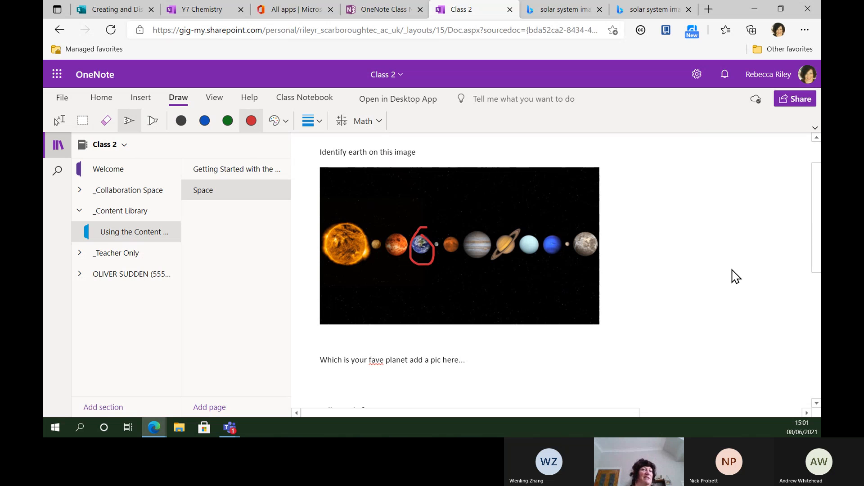
Step: Leave a small red dot after 'Tell me why?' and return to the Type tool
scroll(818, 208, down, 1)
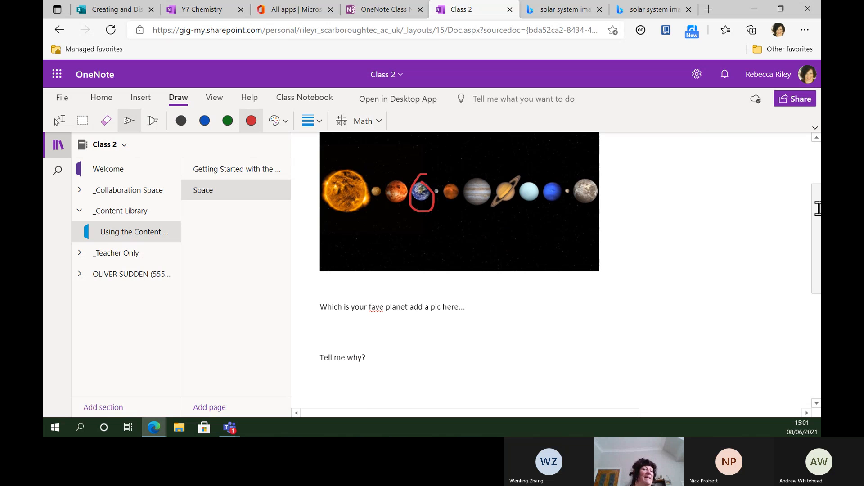
scroll(818, 208, down, 2)
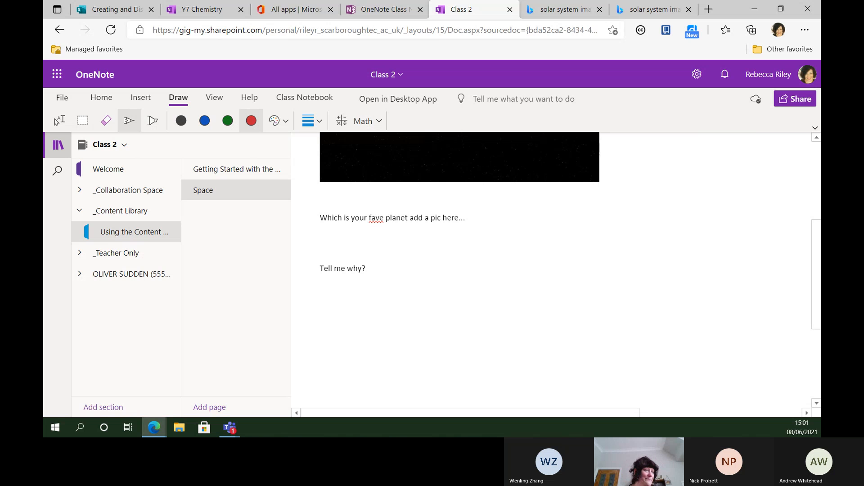
scroll(812, 181, up, 3)
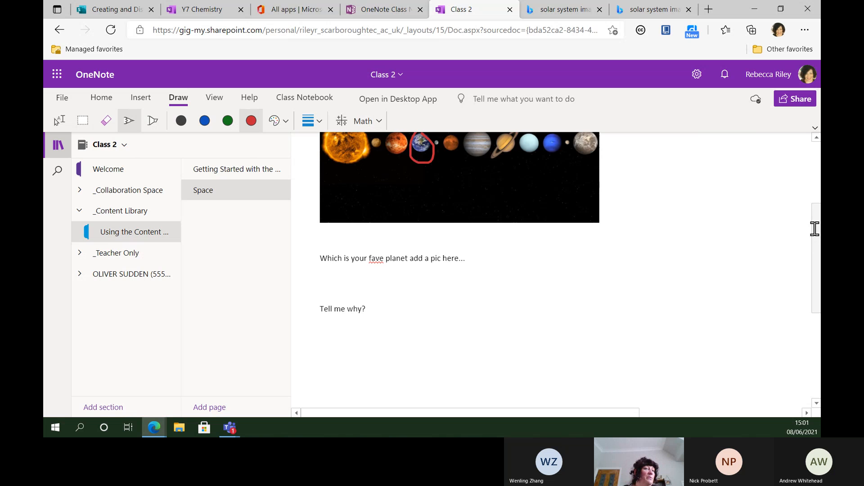
scroll(813, 176, up, 1)
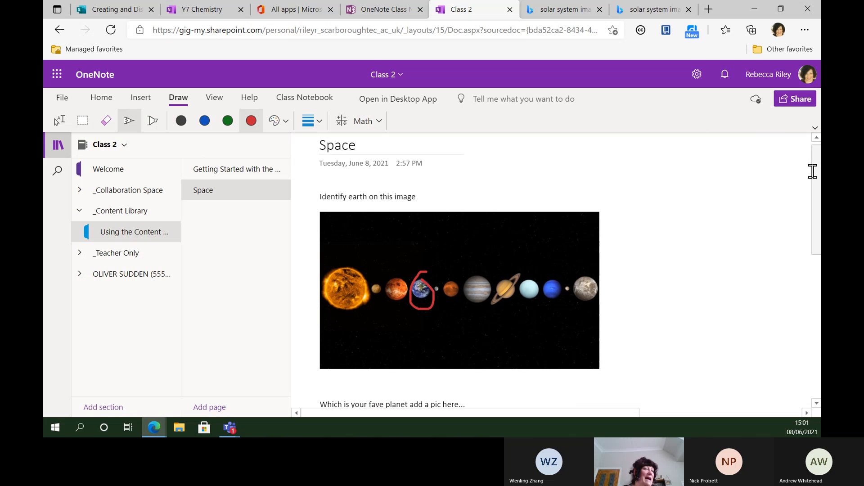
scroll(812, 178, down, 6)
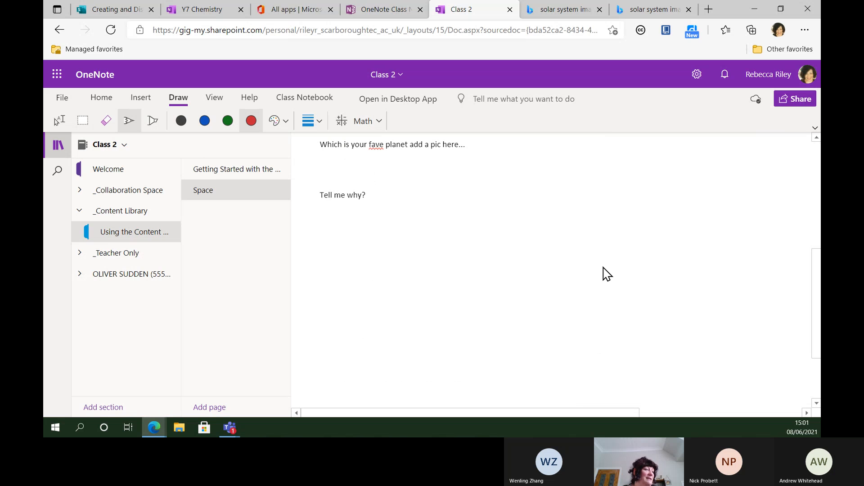
click(370, 194)
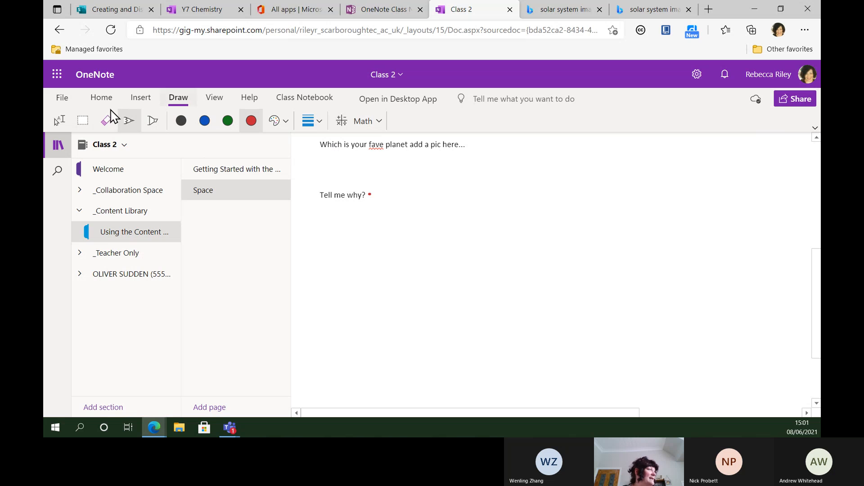
click(59, 121)
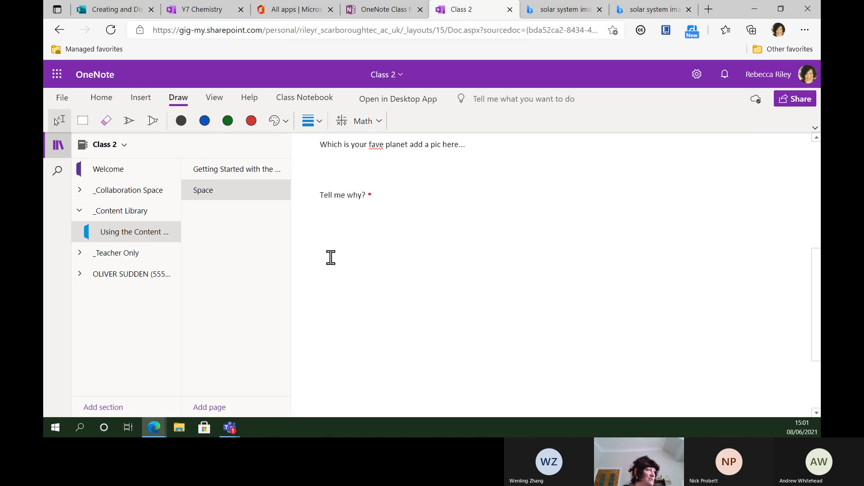
Step: Insert 'maths pdf.pdf' from the Desktop as a file printout on the Space page
click(140, 101)
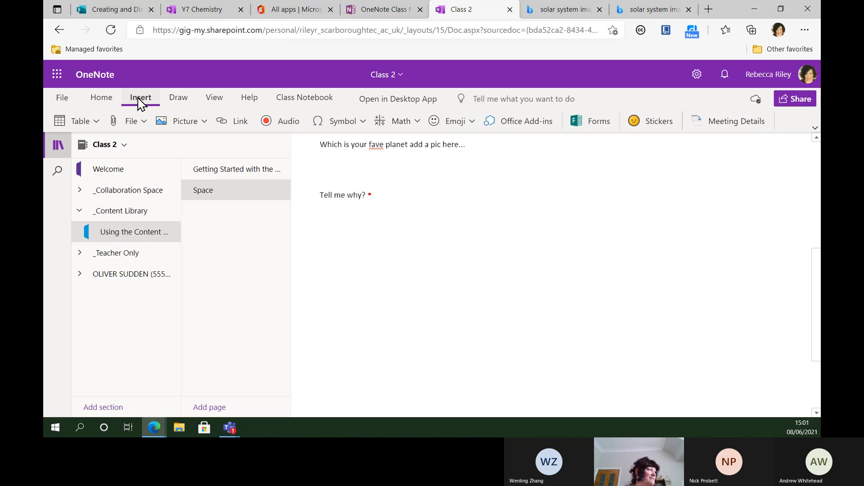
click(131, 122)
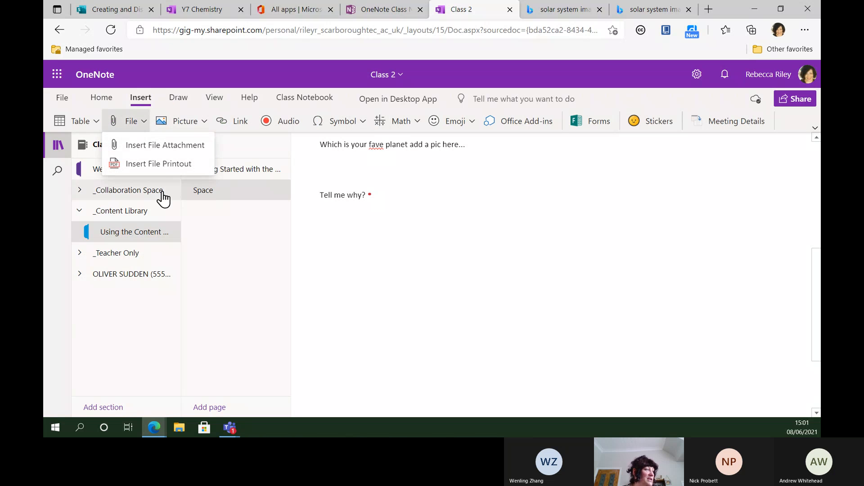
click(159, 164)
click(387, 251)
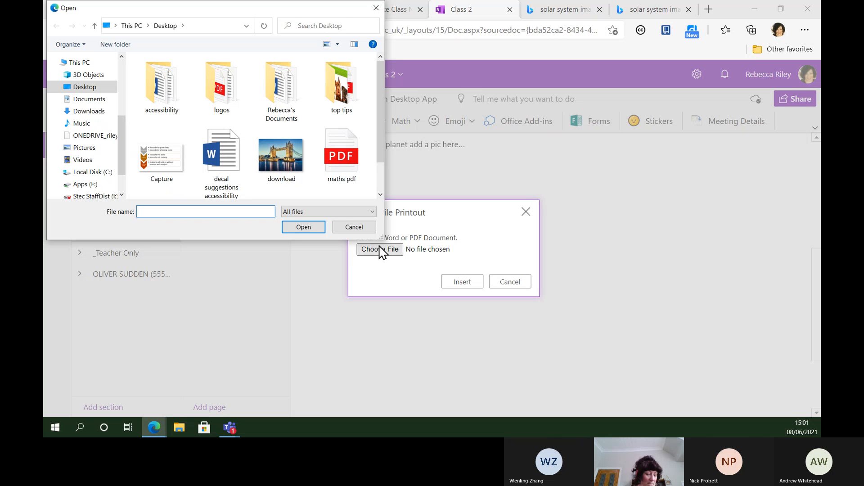
click(341, 155)
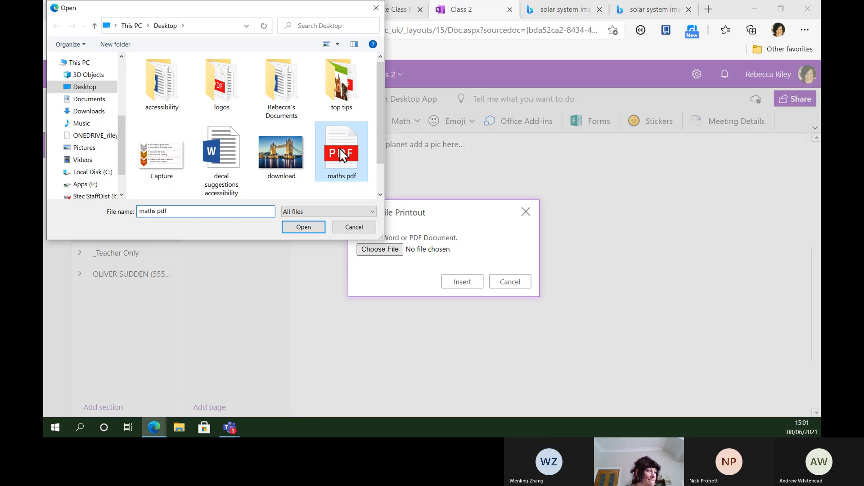
click(460, 283)
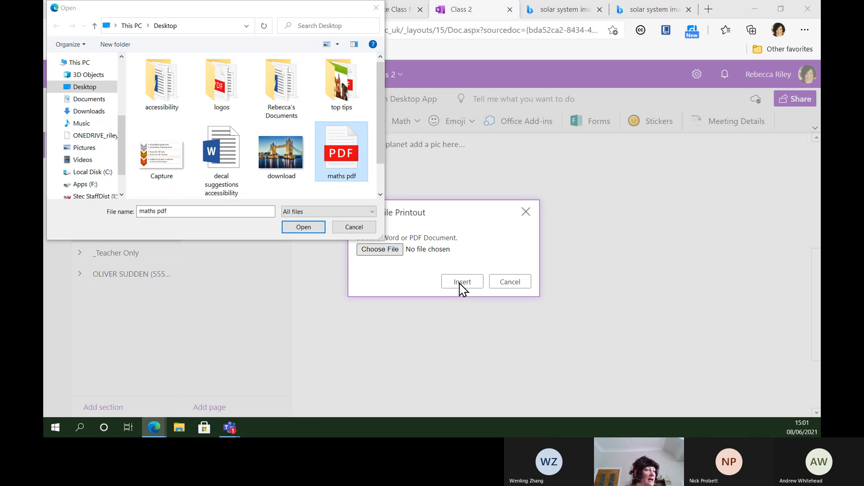
click(304, 228)
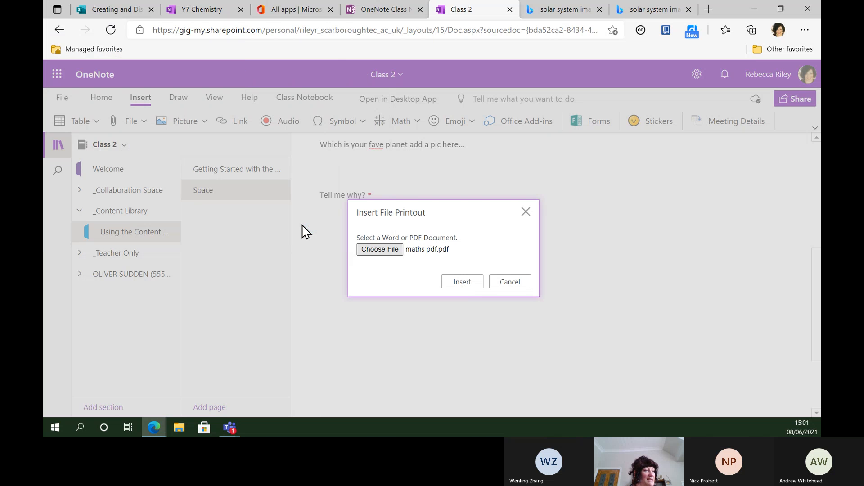
click(462, 282)
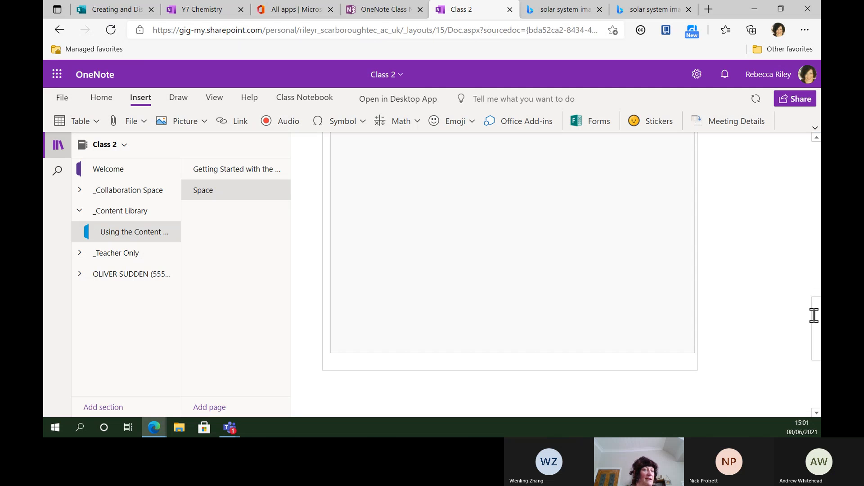
Step: Type the answer 15 beside the money-problems worksheet and move it onto the pizza total-cost box
drag(817, 308, 816, 249)
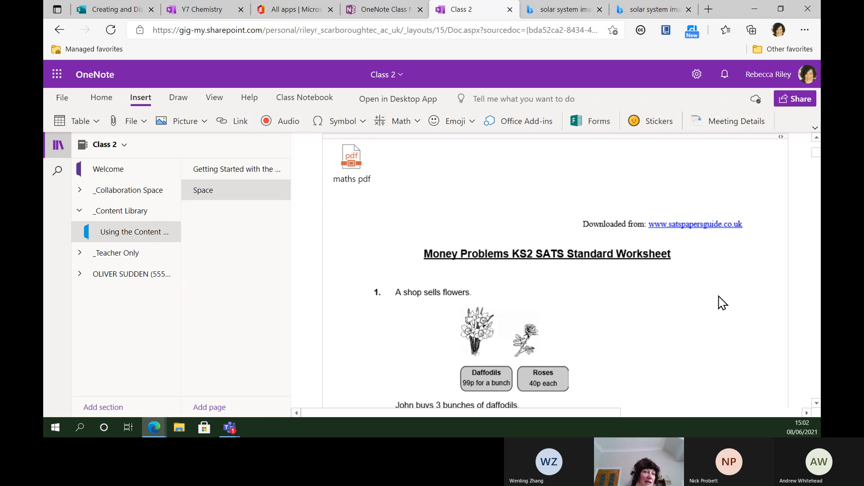
drag(816, 151, 816, 164)
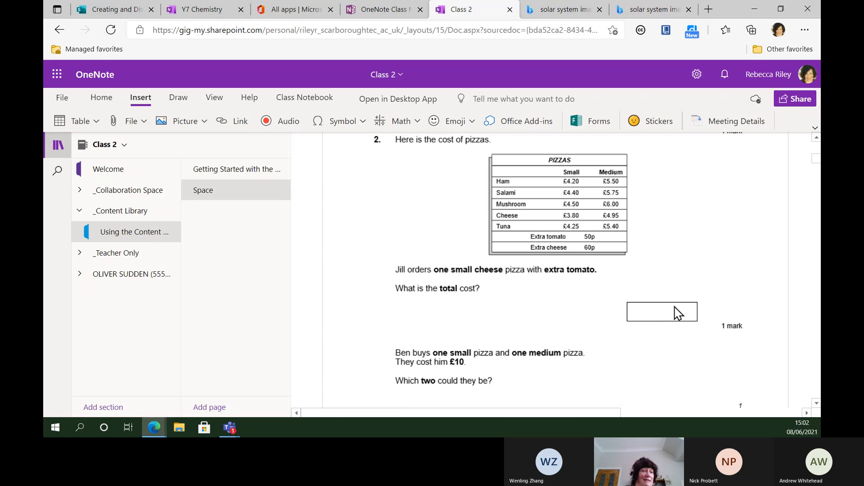
click(797, 242)
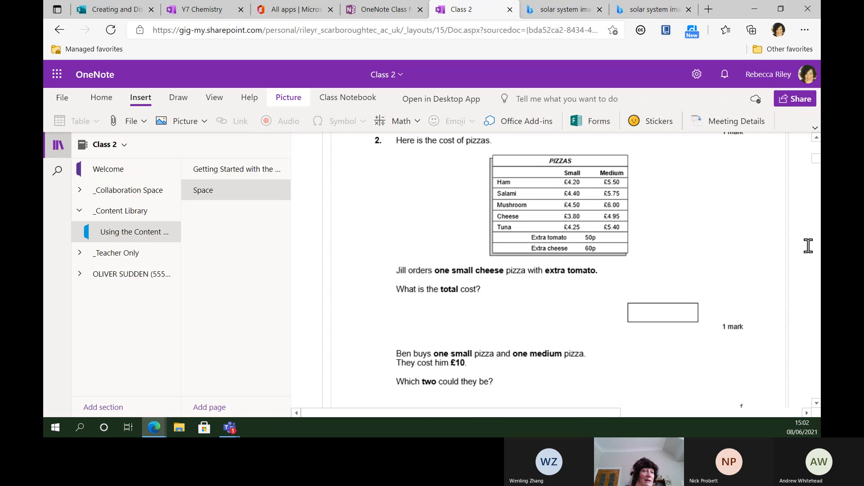
click(808, 246)
text(15)
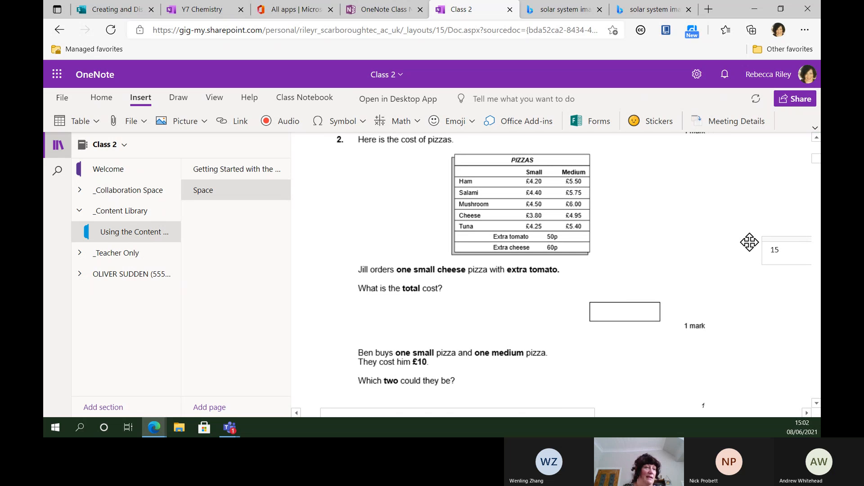
drag(749, 242, 622, 302)
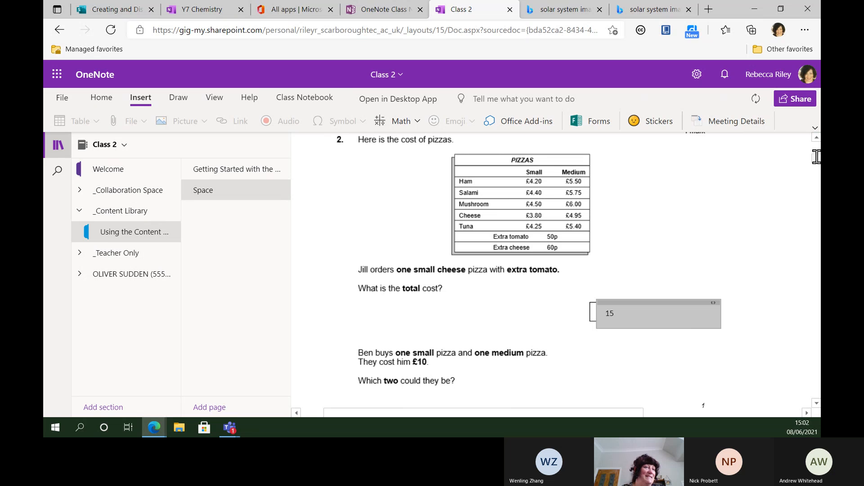
scroll(816, 158, down, 2)
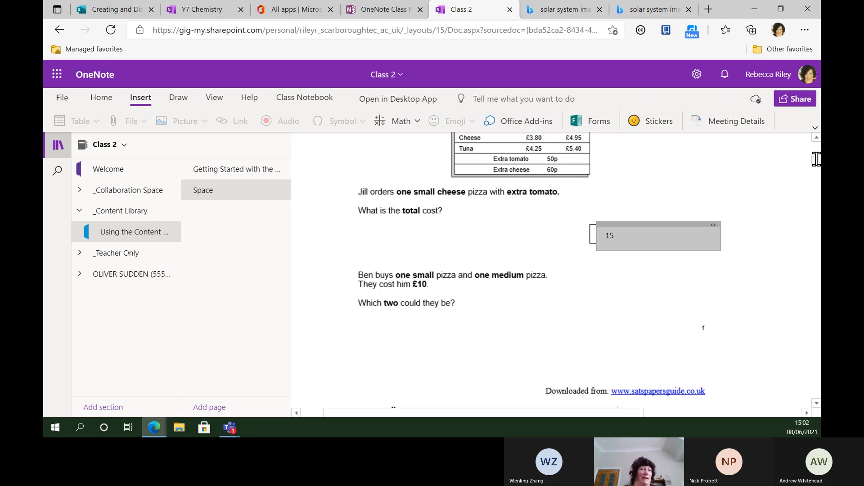
scroll(816, 151, up, 10)
scroll(816, 149, down, 2)
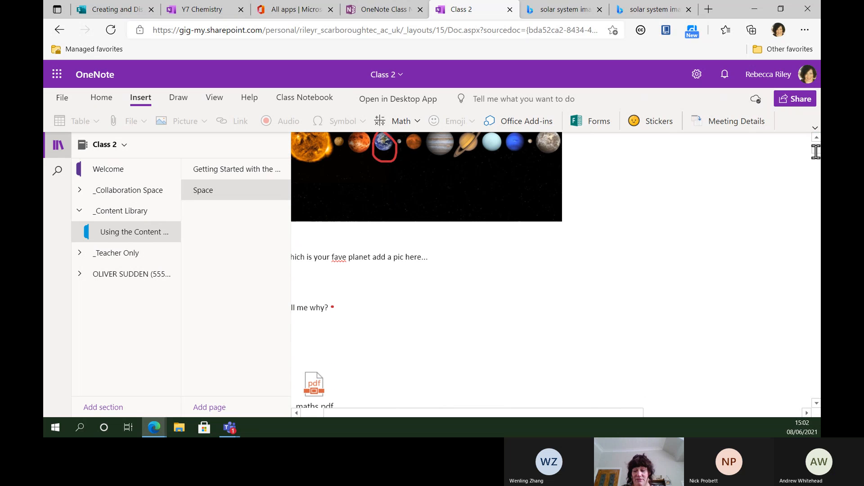